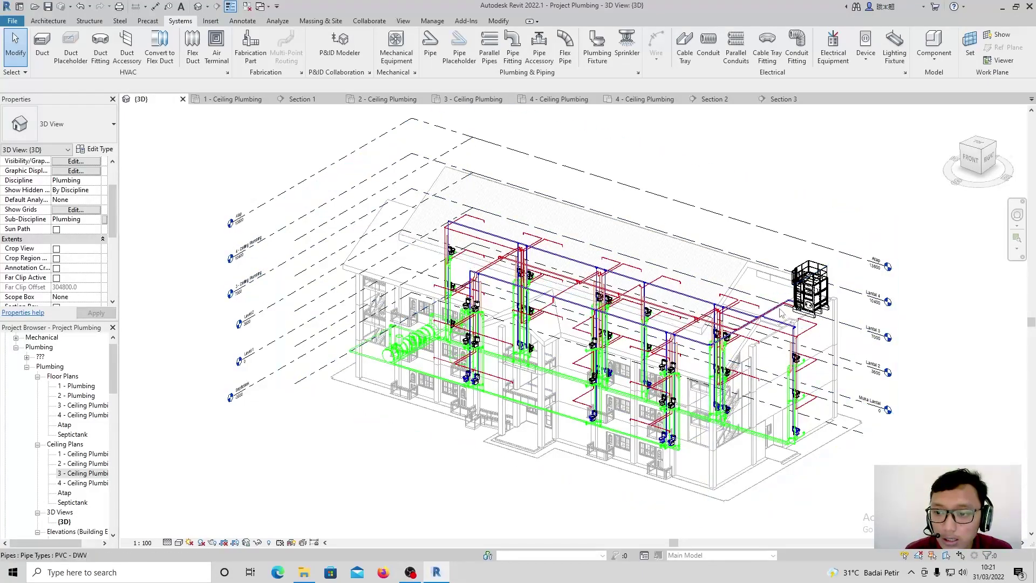
Examine the existing plumbing pipes, fixtures and the rooftop water tank in the 3D view.
scroll(794, 309, "up", 5)
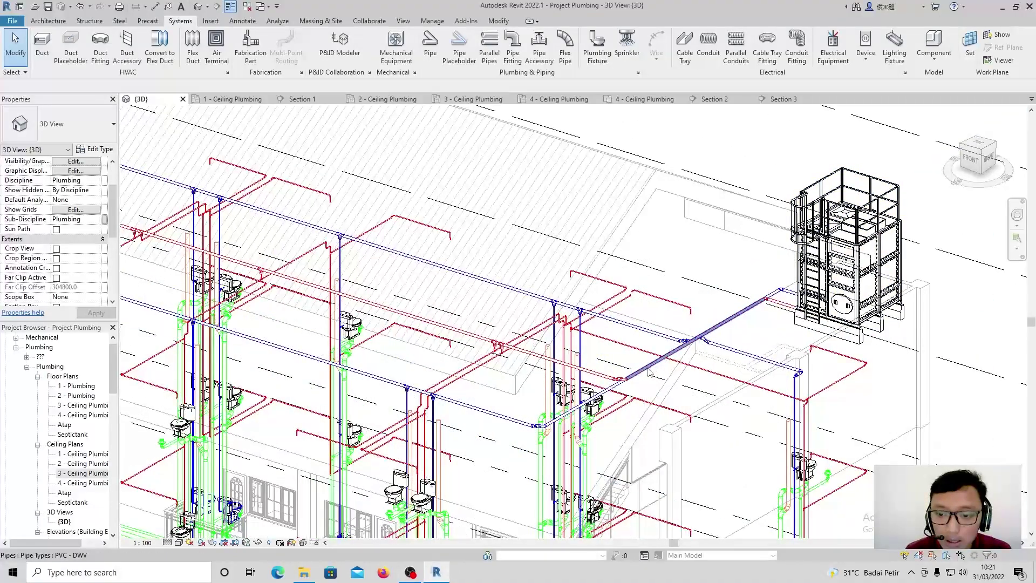
middle_click_drag(600, 373, 665, 356)
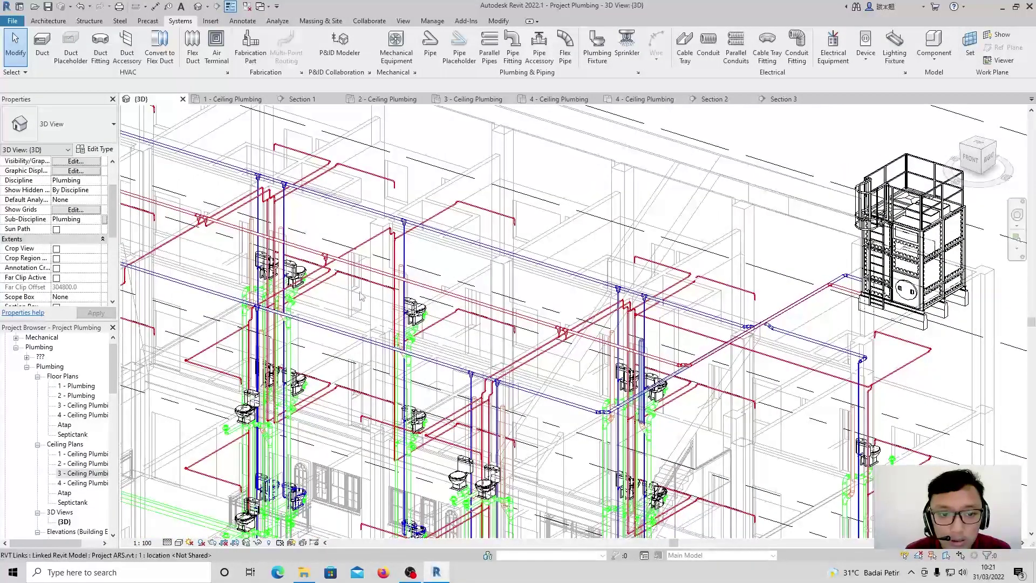
scroll(322, 261, "up", 3)
scroll(326, 263, "up", 2)
scroll(412, 316, "down", 5)
middle_click_drag(410, 318, 467, 359, "shift")
Review the 1, 2 and 3 - Ceiling Plumbing ceiling plans one after another.
double_click(84, 453)
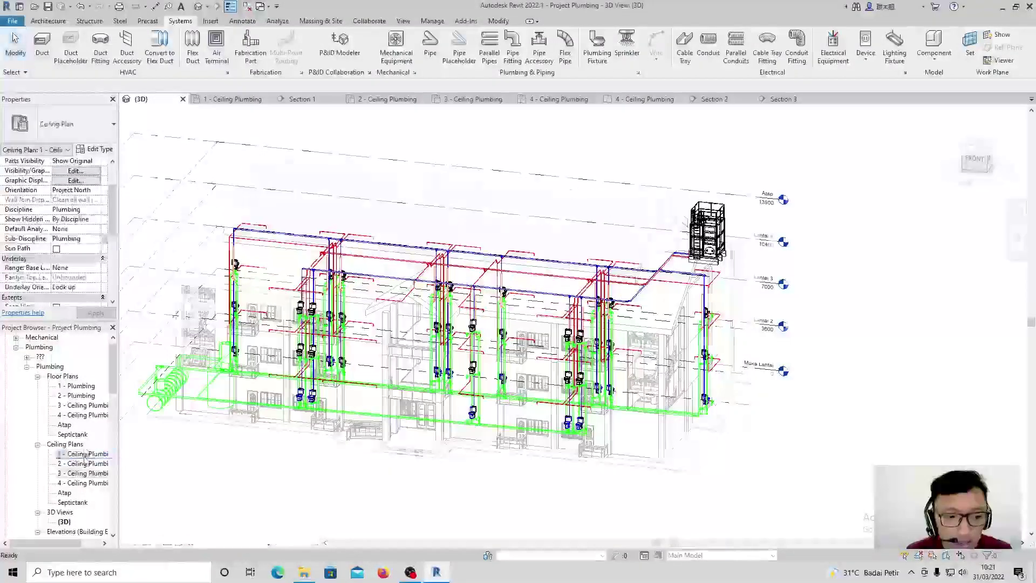
scroll(437, 327, "down", 3)
middle_click_drag(446, 322, 538, 283)
scroll(538, 283, "down", 1)
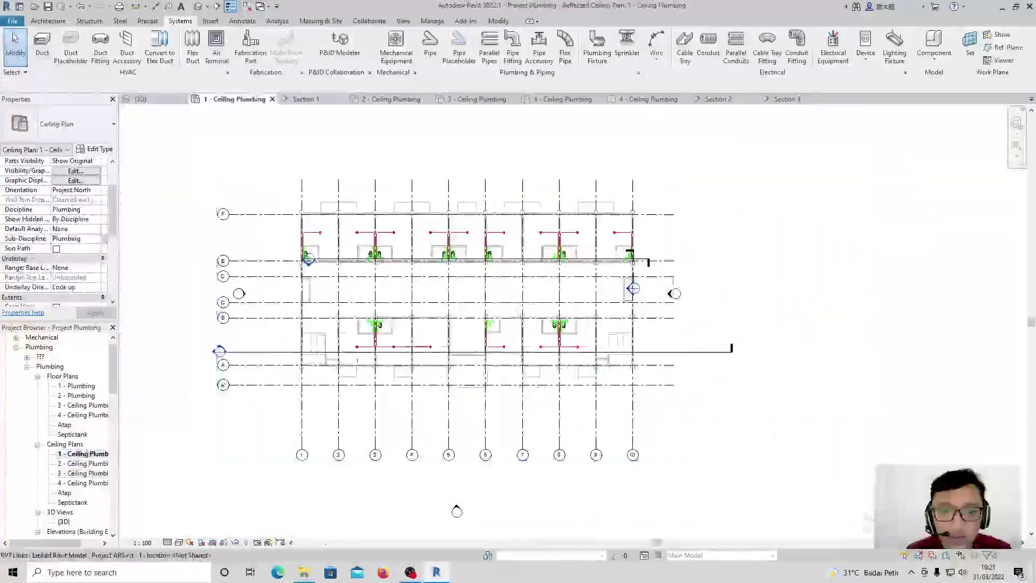
double_click(84, 463)
scroll(486, 323, "down", 4)
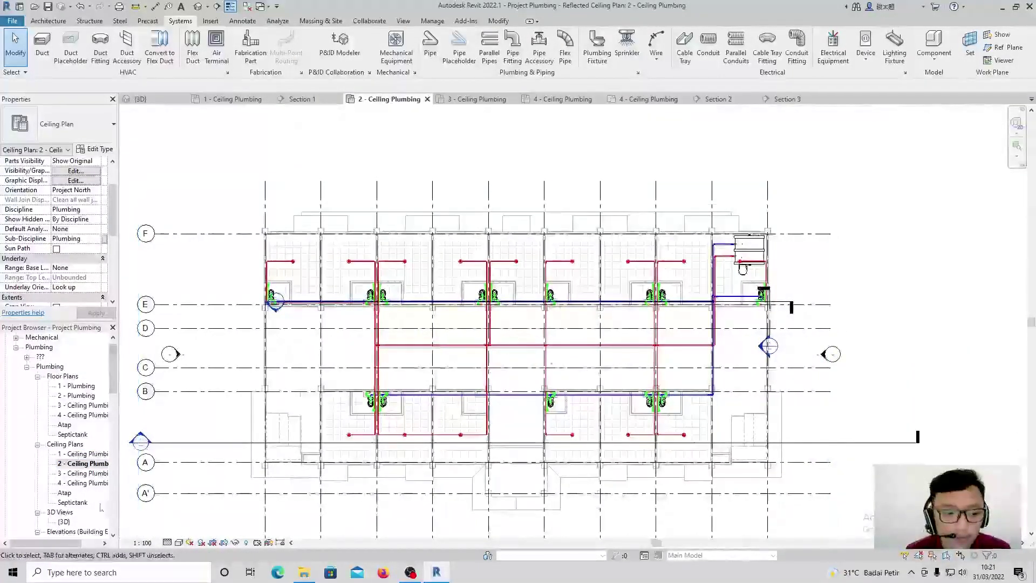
double_click(89, 473)
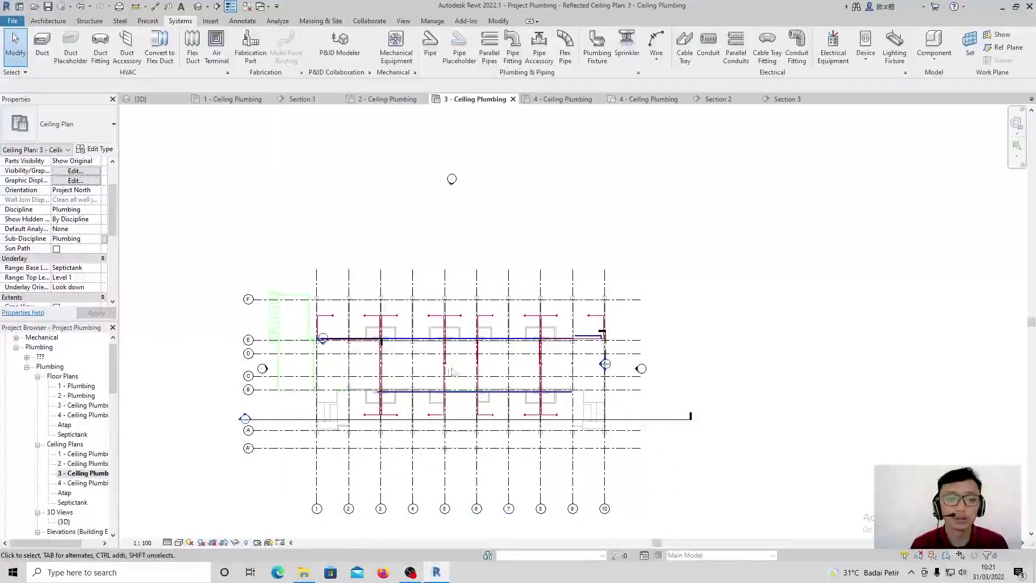
double_click(76, 446)
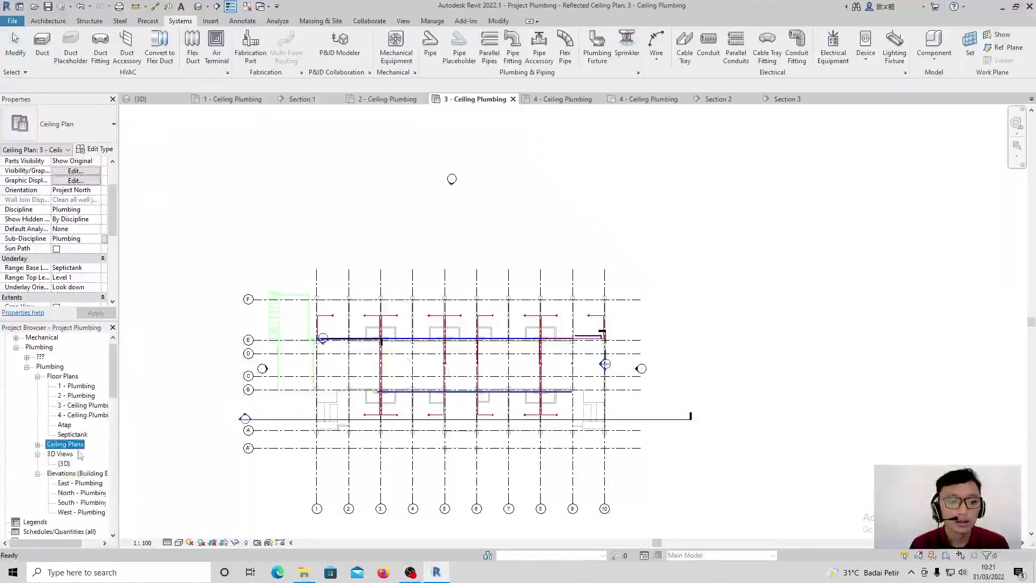
double_click(64, 448)
Return to the default 3D view and look over the whole building model.
left_click(198, 6)
mouse_move(406, 300)
middle_mouse_down("shift")
mouse_move(396, 295)
mouse_move(425, 292)
middle_mouse_up("shift")
scroll(363, 291, "down", 1)
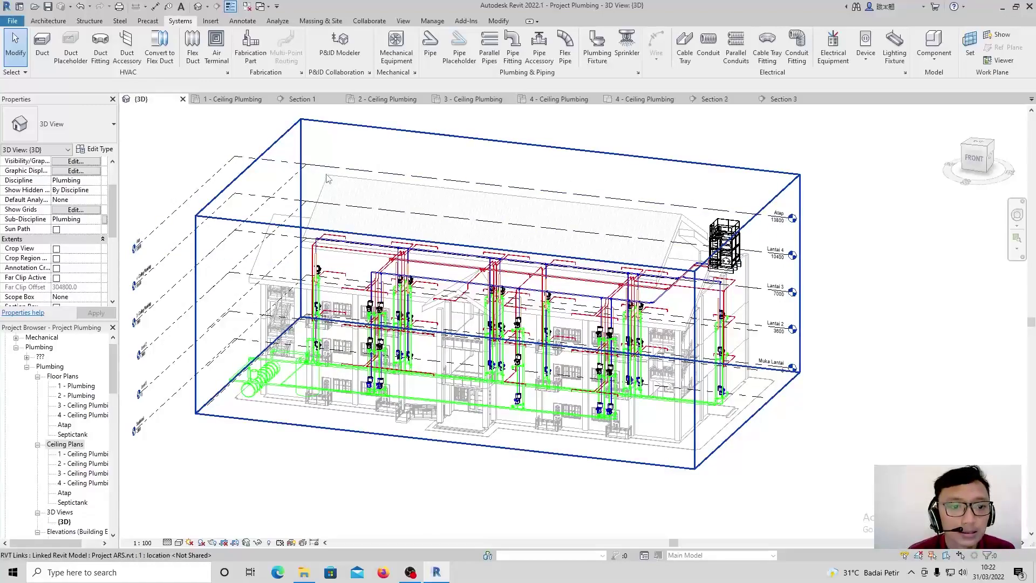
scroll(326, 178, "down", 1)
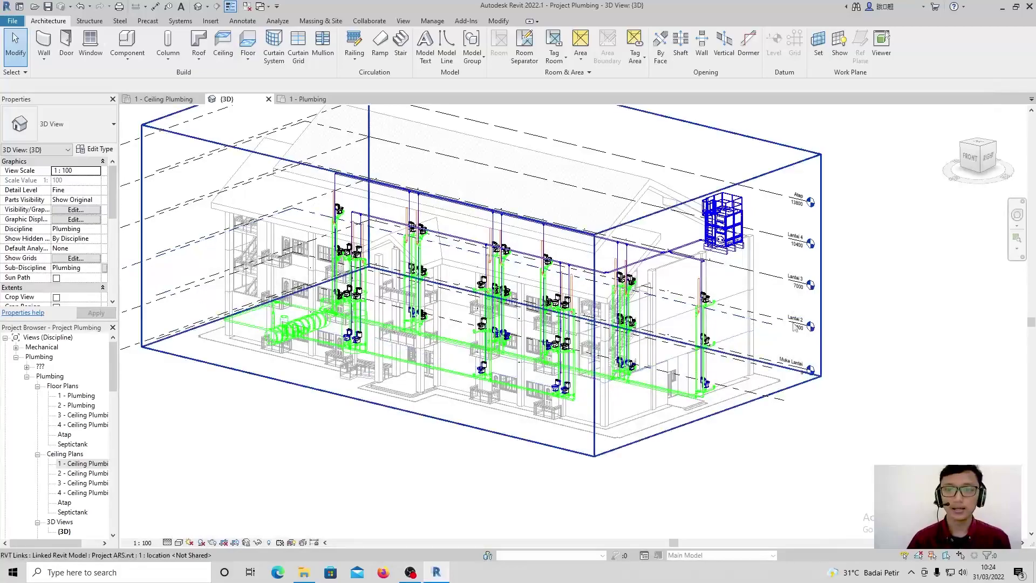
middle_click_drag(848, 274, 894, 317)
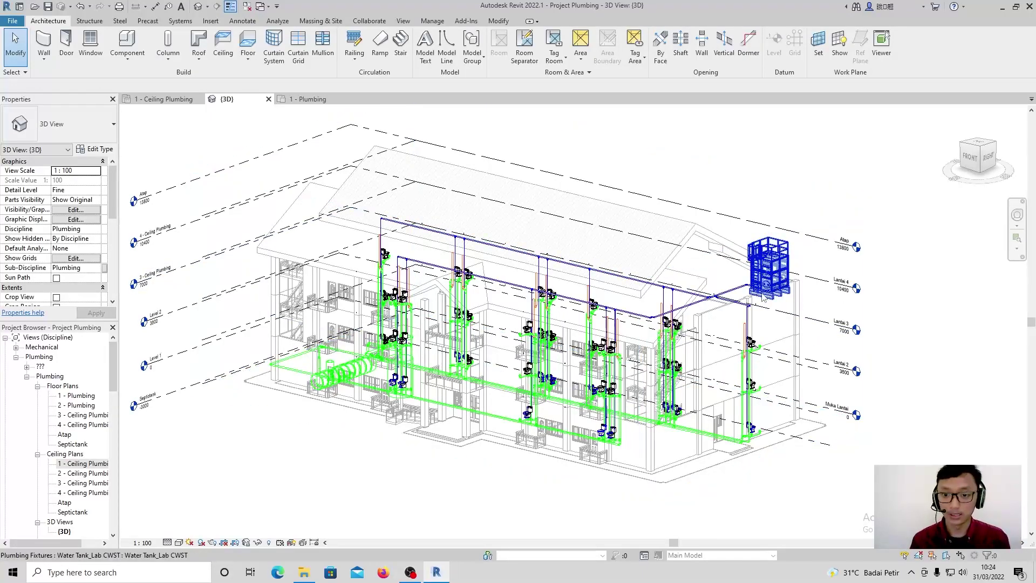
Select all instances of the 15 mm Pendent on Drop hosted sprinkler visible in the 3D view.
scroll(630, 278, "up", 2)
scroll(631, 278, "up", 5)
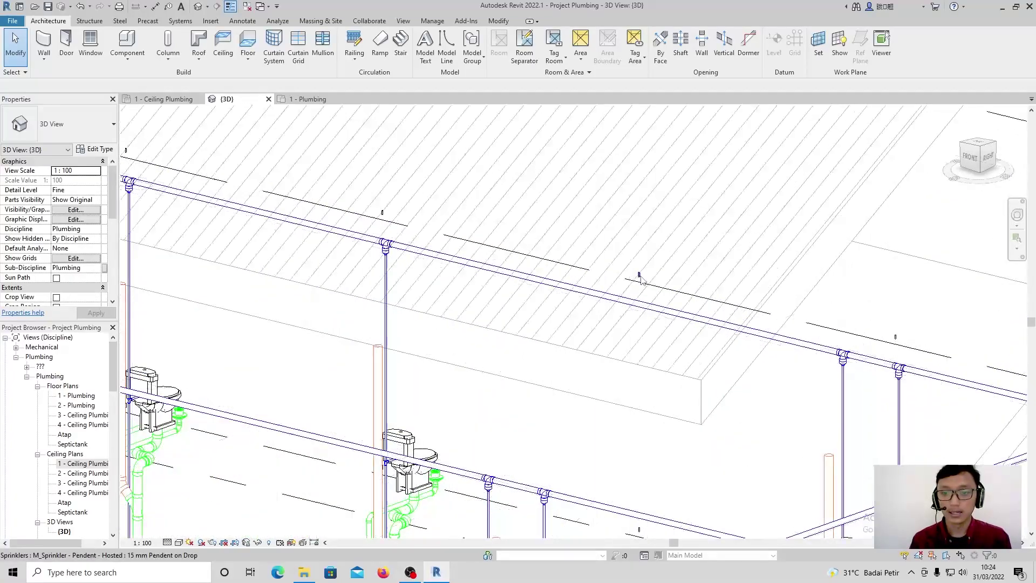
left_click(638, 276)
right_click(639, 277)
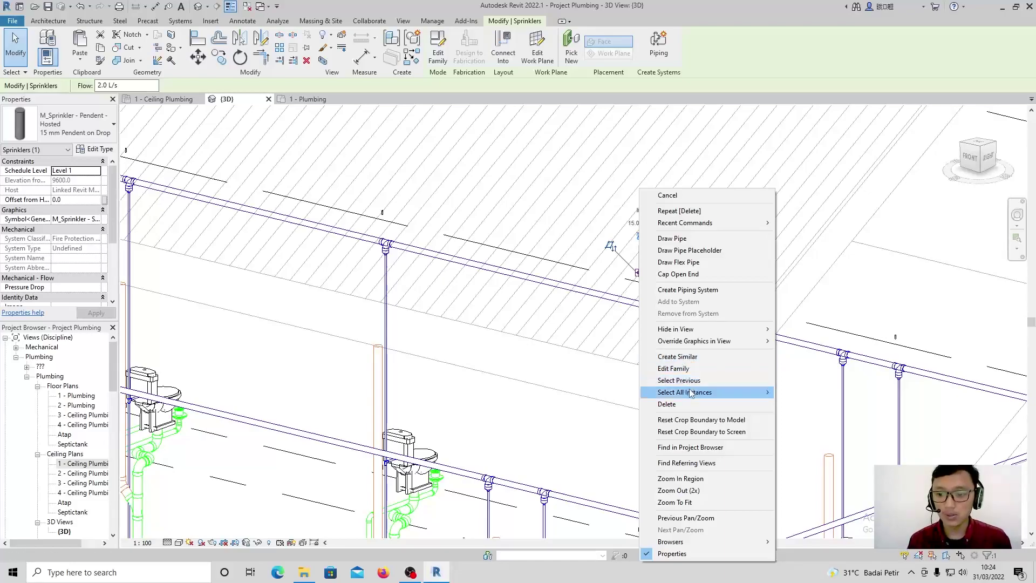
mouse_move(693, 398)
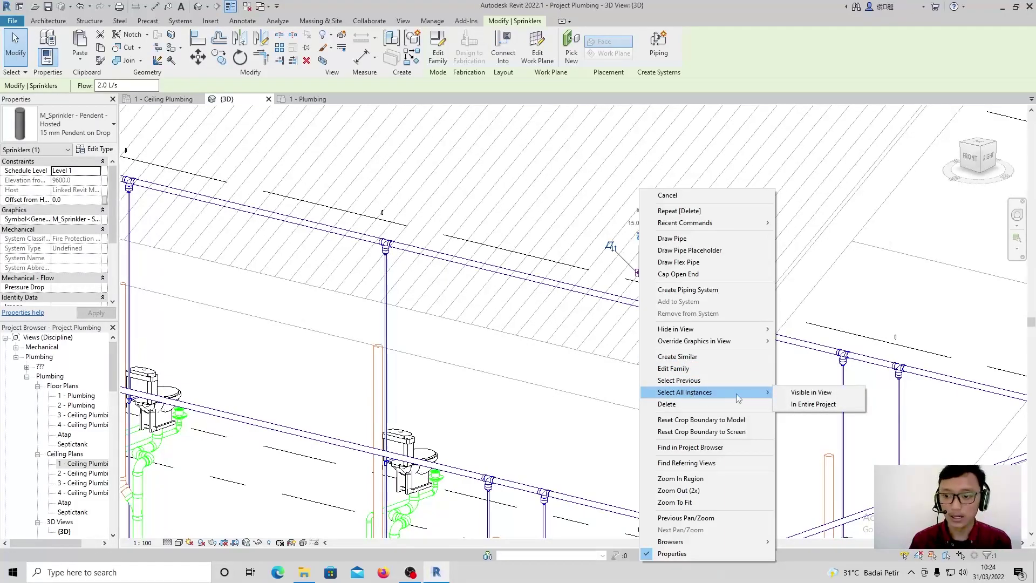
left_click(811, 392)
Add the rooftop water tank to the sprinkler selection and create a Fire Protection Wet piping system named Fire Protection Wet 1.
scroll(638, 340, "down", 3)
scroll(638, 340, "down", 5)
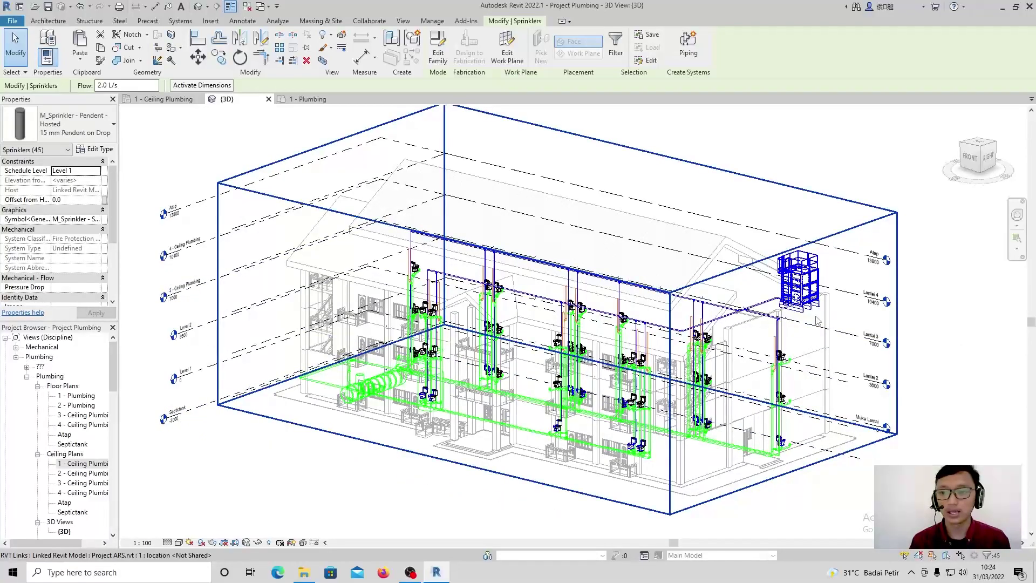
left_click(812, 282, "ctrl")
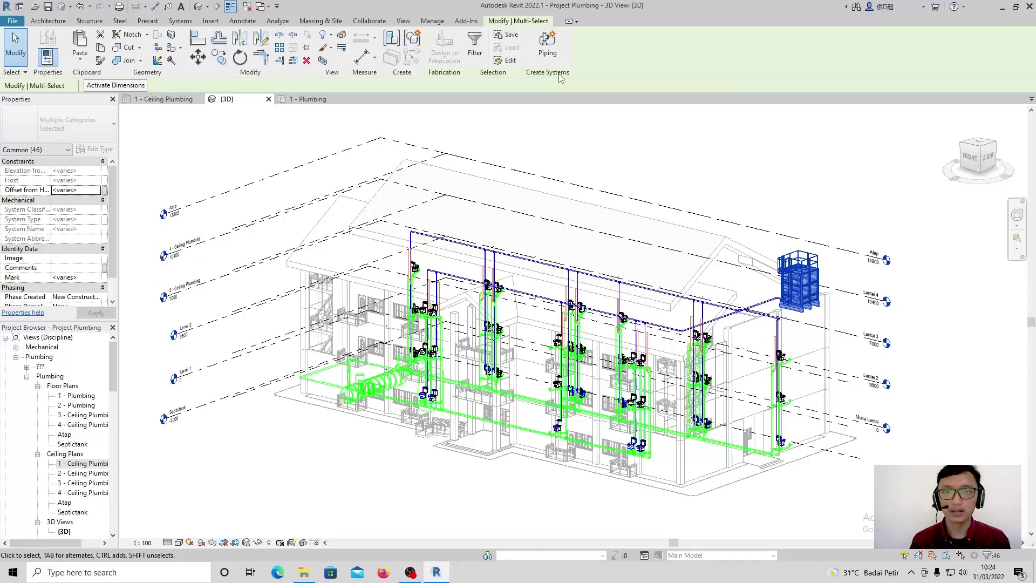
left_click(548, 46)
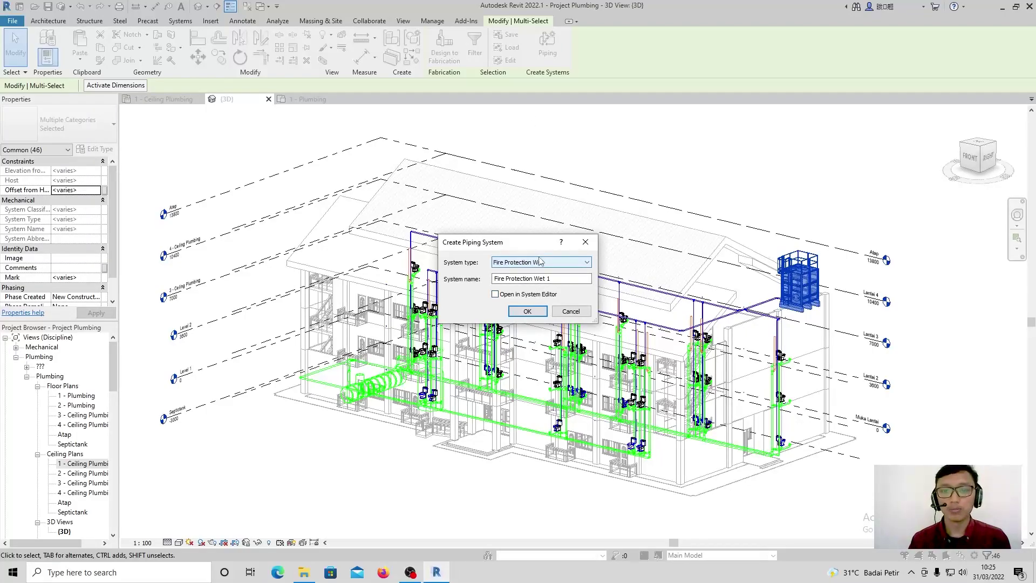
left_click(577, 263)
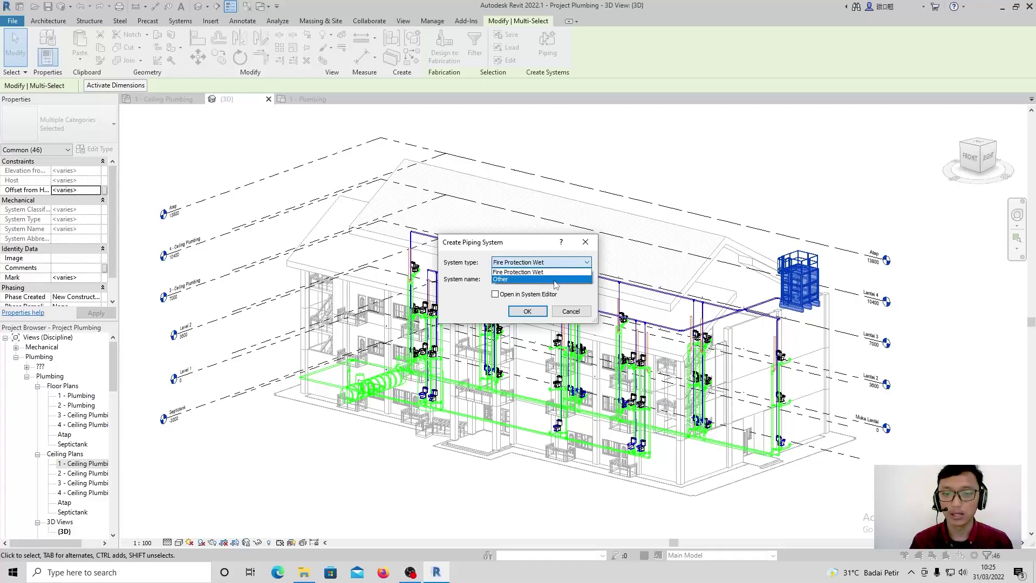
left_click(471, 304)
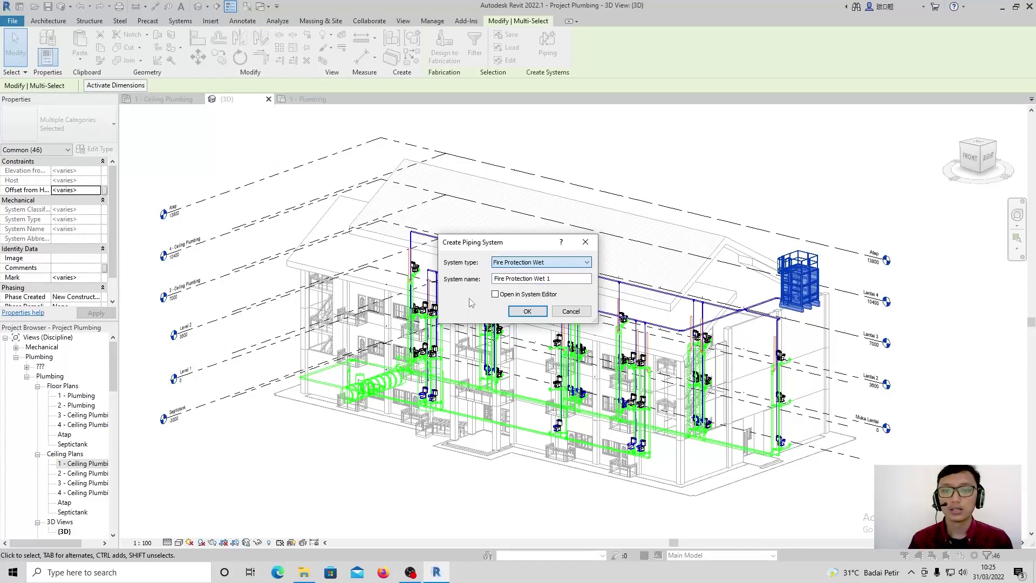
left_click(527, 311)
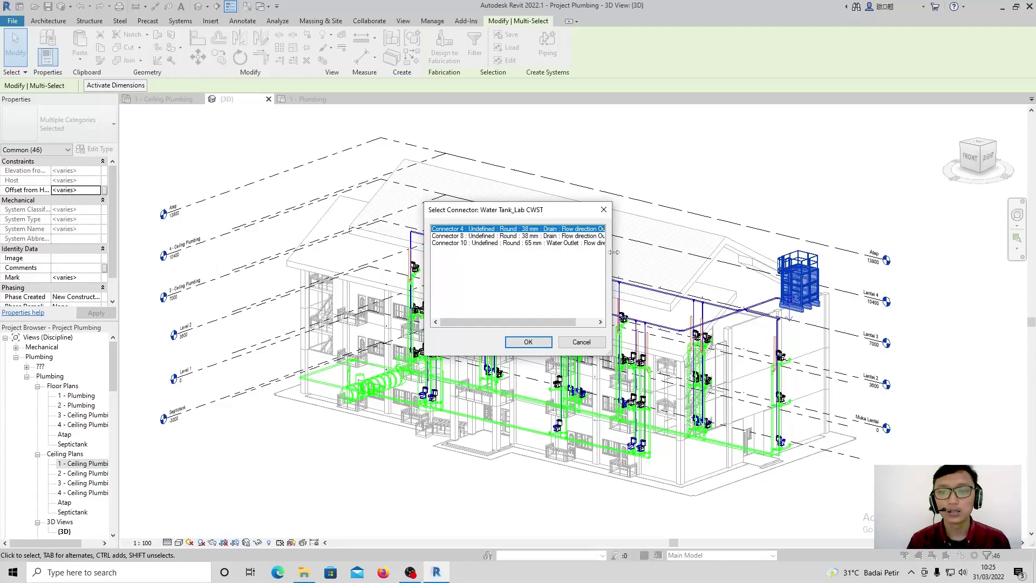
Assign the water tank's Connector 10, the 65 mm round Water Outlet, to the new piping system.
left_click_drag(614, 252, 666, 253)
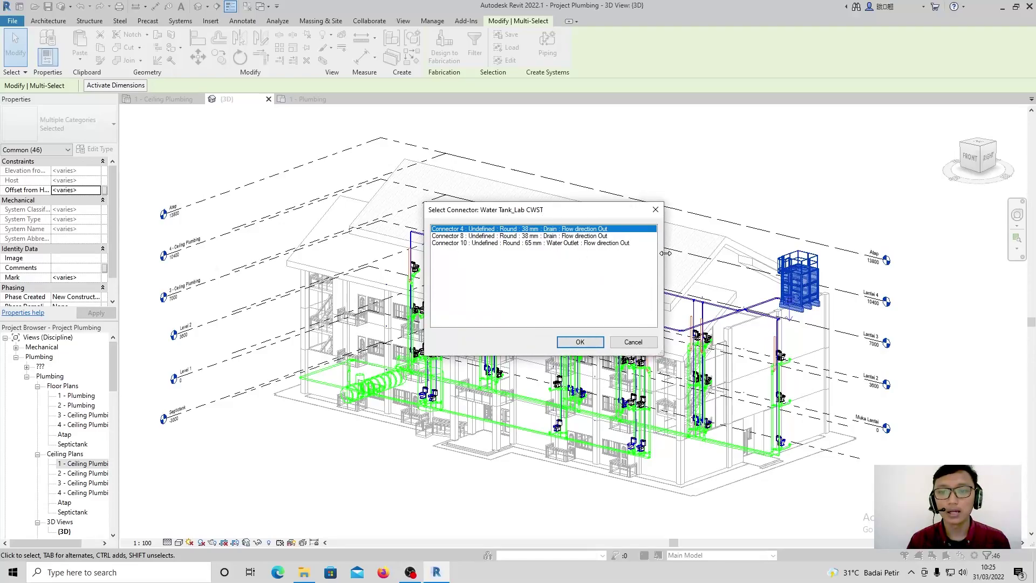
left_click(532, 243)
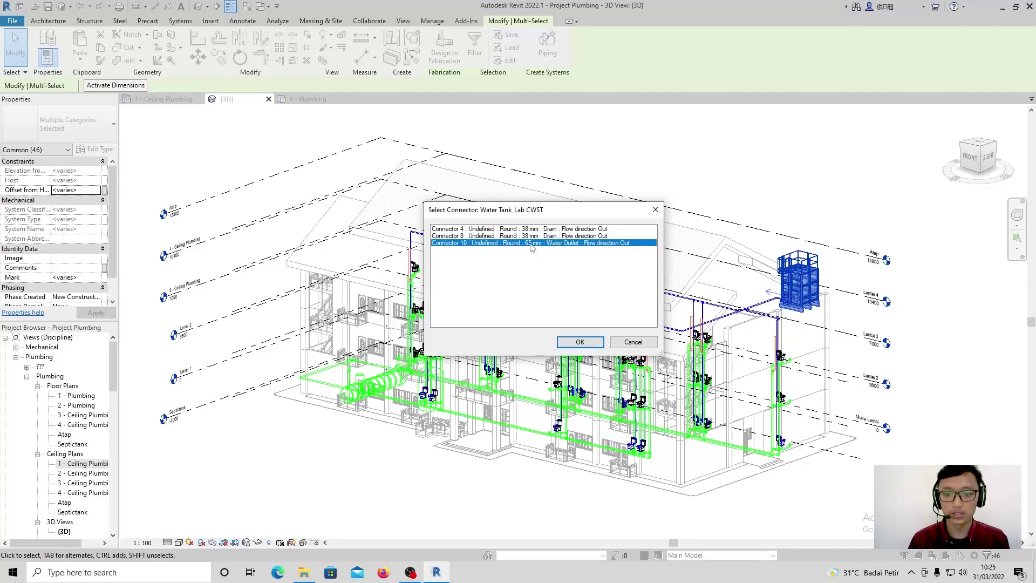
left_click(580, 342)
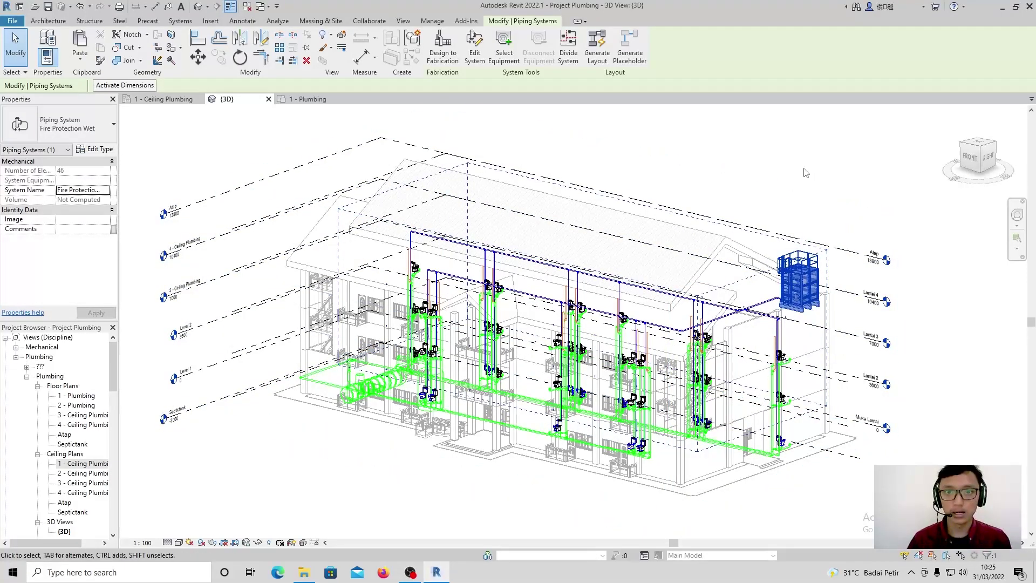
Generate a pipe layout for the fire protection system, keeping the Network solution type, and inspect the proposed routing.
left_click(595, 48)
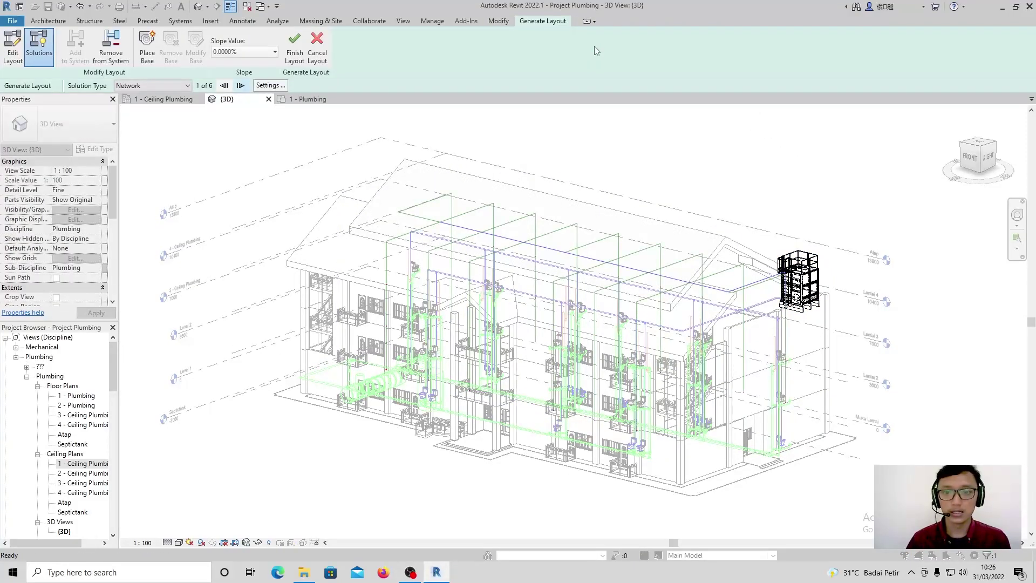
scroll(485, 228, "up", 5)
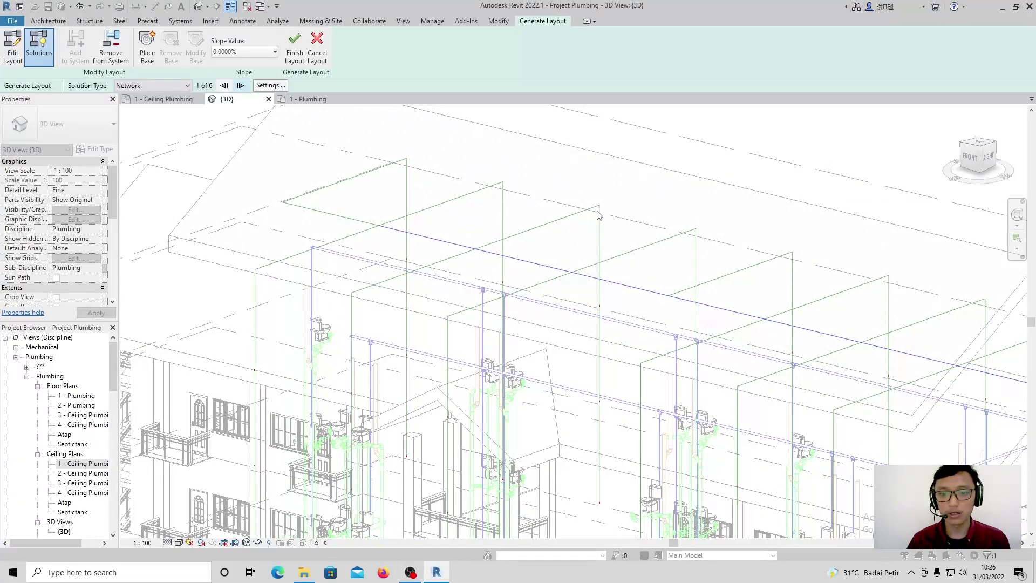
scroll(598, 217, "down", 5)
middle_click_drag(636, 232, 690, 257, "shift")
middle_click_drag(522, 236, 575, 290, "shift")
left_click(156, 87)
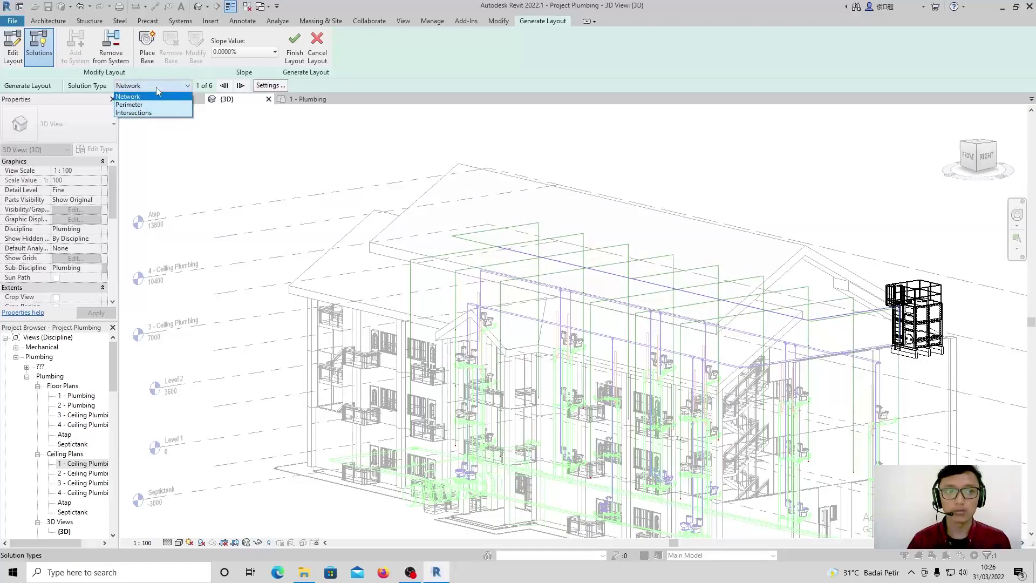
left_click(157, 87)
left_click(157, 86)
left_click(156, 86)
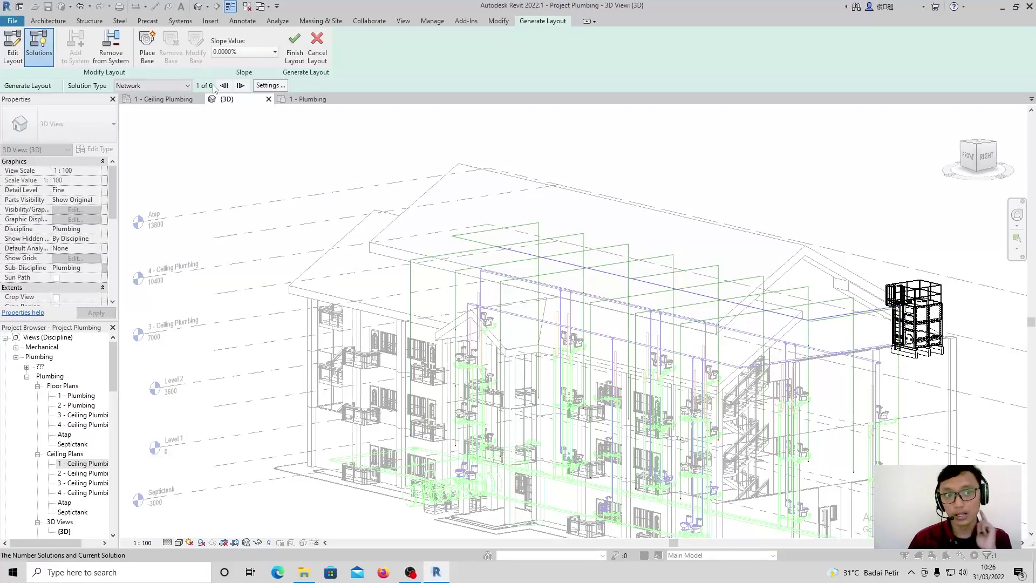
Preview Network layout solutions 2 and 3 and inspect their pipe routes from several angles.
left_click(241, 86)
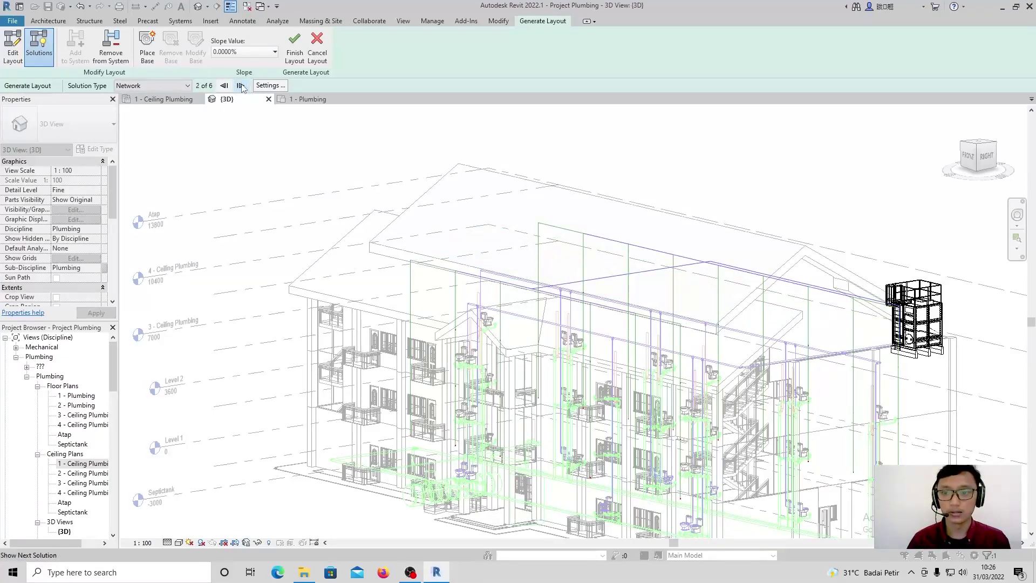
middle_click_drag(579, 248, 615, 314, "shift")
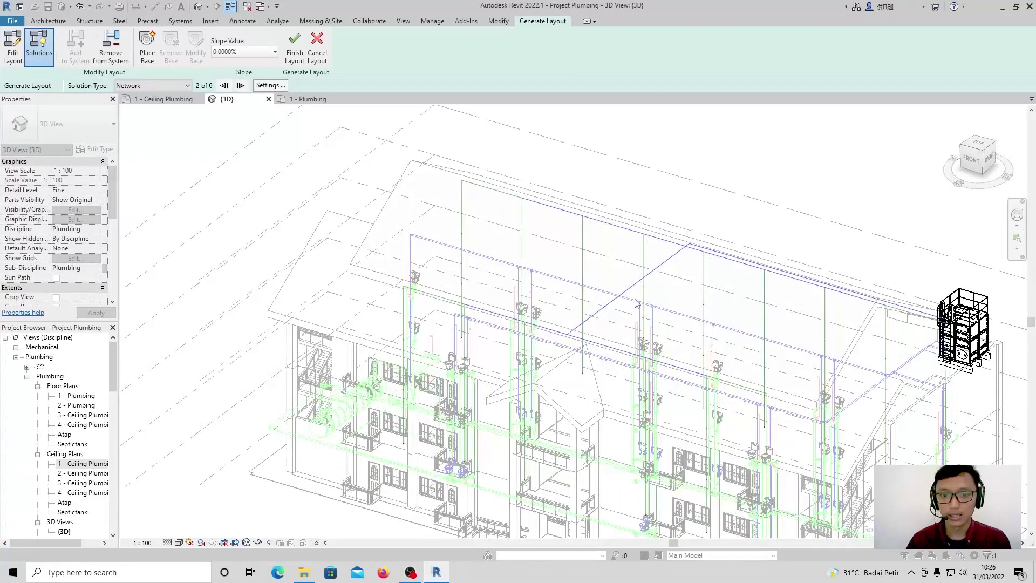
left_click(241, 86)
middle_click_drag(519, 295, 407, 237, "shift")
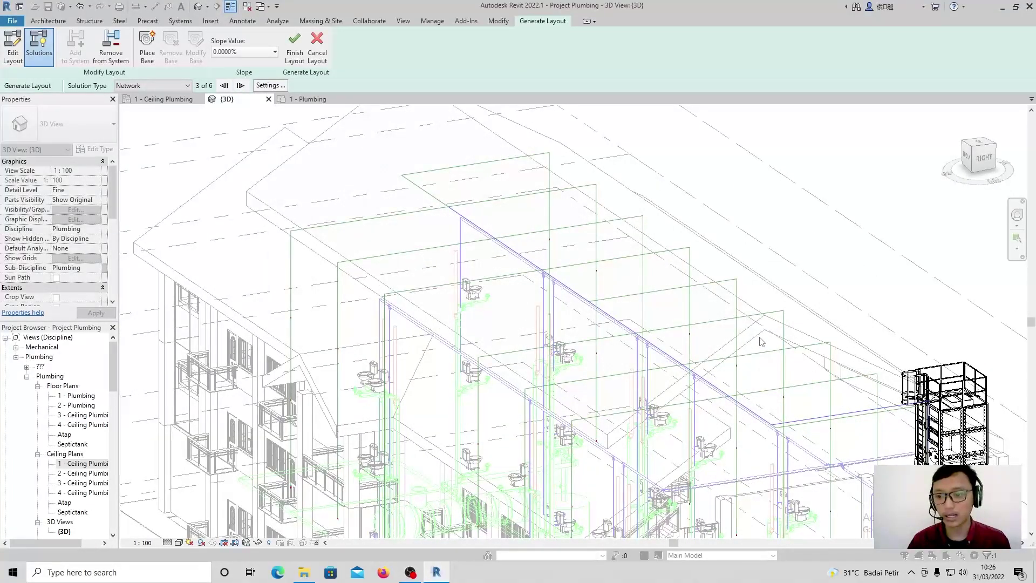
scroll(762, 342, "down", 3)
scroll(834, 451, "up", 3)
middle_click_drag(758, 400, 468, 321, "shift")
Preview Network layout solutions 4 to 6 and cycle back to solution 1.
left_click(241, 86)
left_click(241, 85)
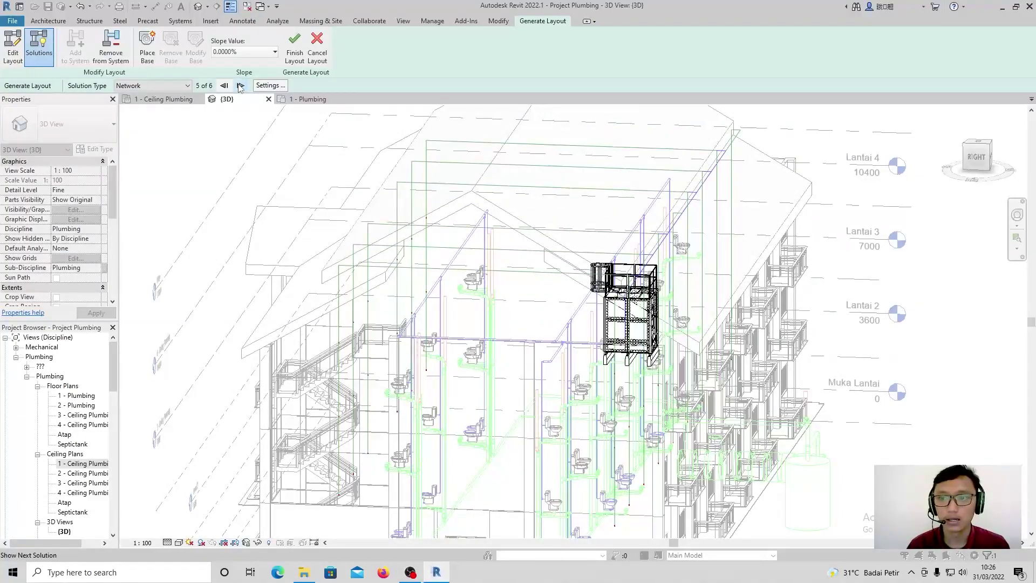
left_click(240, 85)
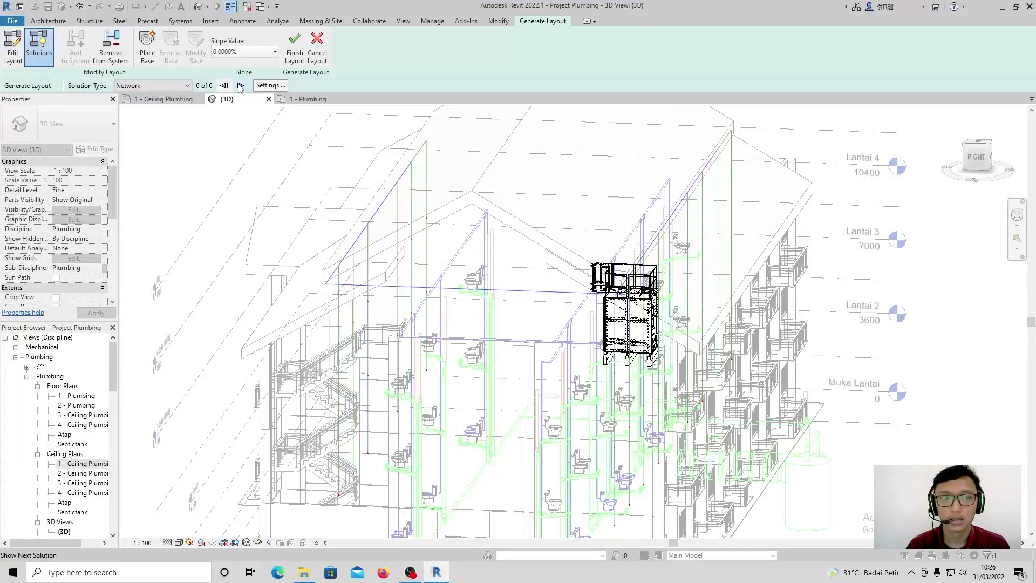
middle_click_drag(520, 293, 881, 407, "shift")
left_click(241, 86)
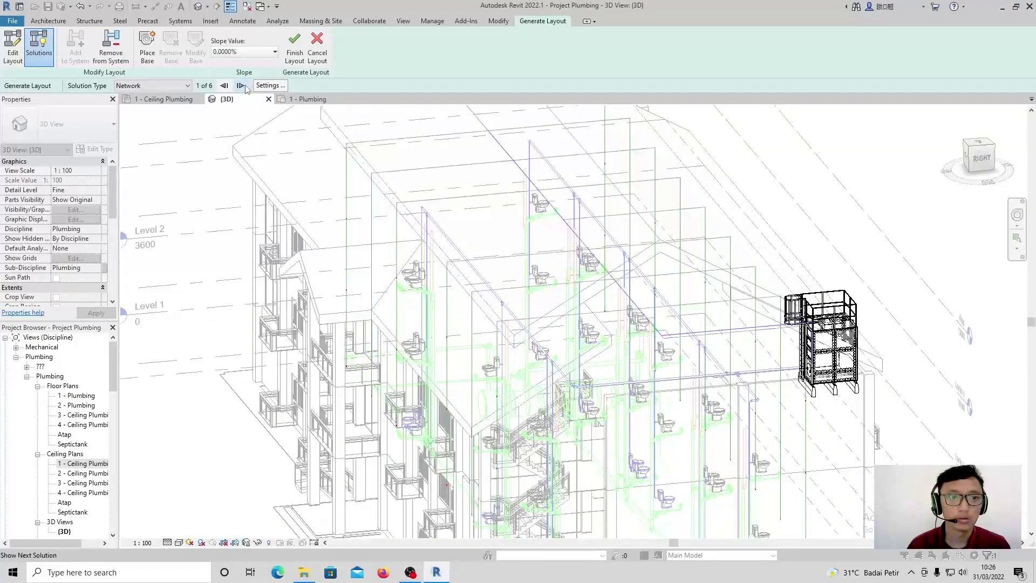
Advance from the first Network layout solution to solution 3 and inspect its main pipe run to the water tank.
middle_click_drag(603, 271, 462, 430, "shift")
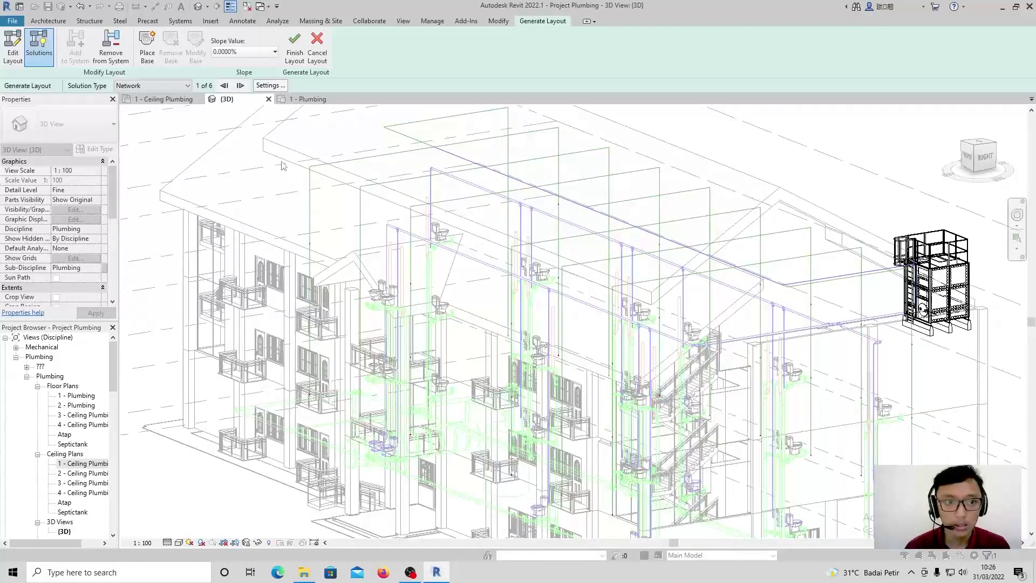
left_click(240, 86)
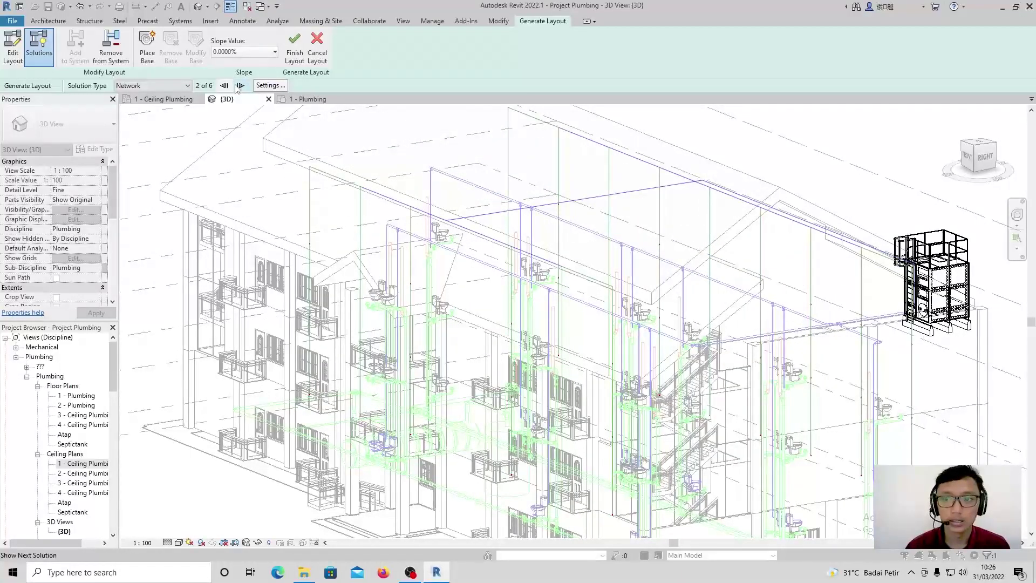
left_click(241, 86)
middle_click_drag(655, 258, 572, 262, "shift")
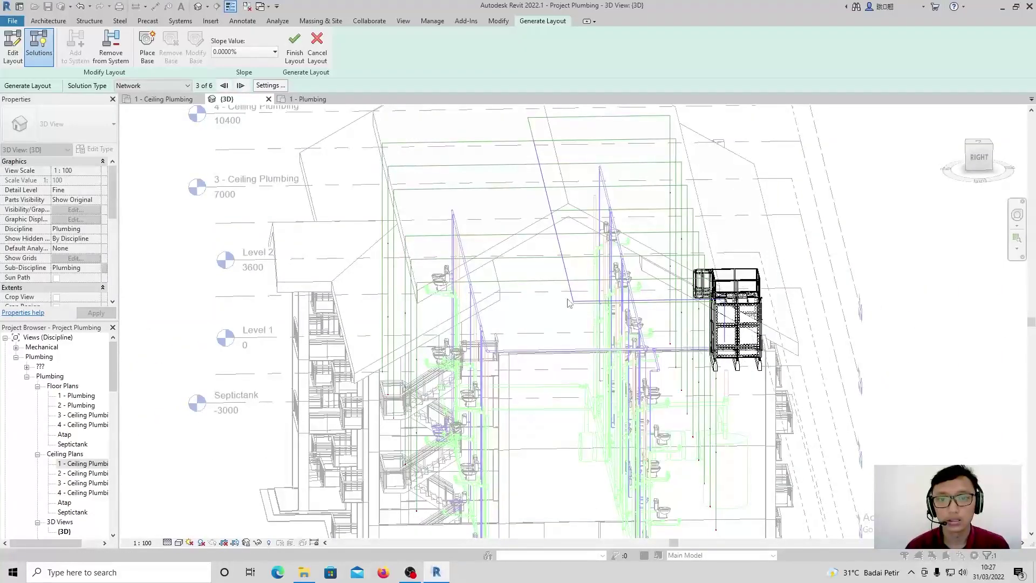
Return to Network layout solution 1, check its route to the rooftop water tank, and finish the fire protection pipe layout.
left_click(223, 87)
left_click(223, 86)
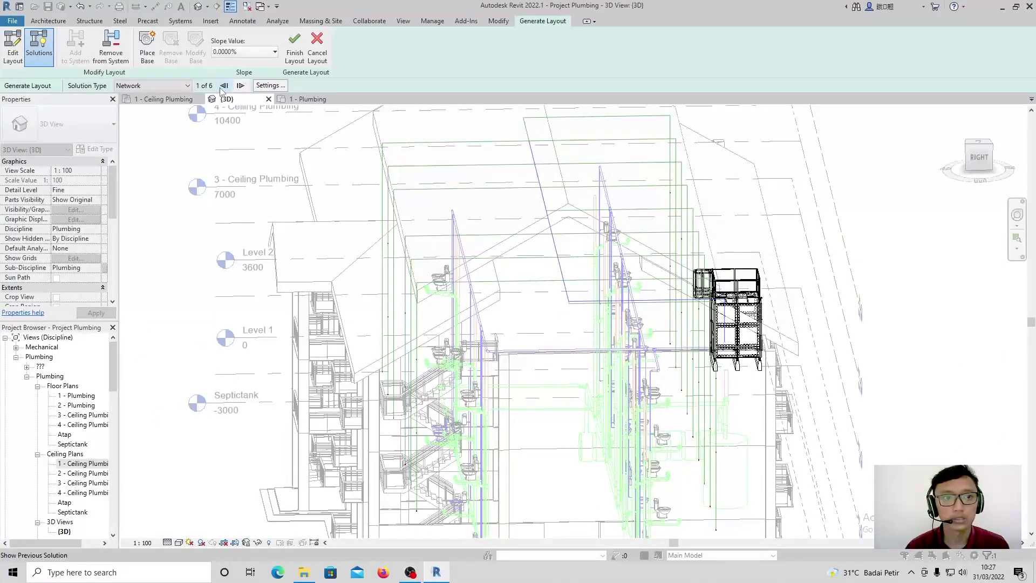
scroll(573, 265, "up", 3)
middle_click_drag(574, 265, 487, 194, "shift")
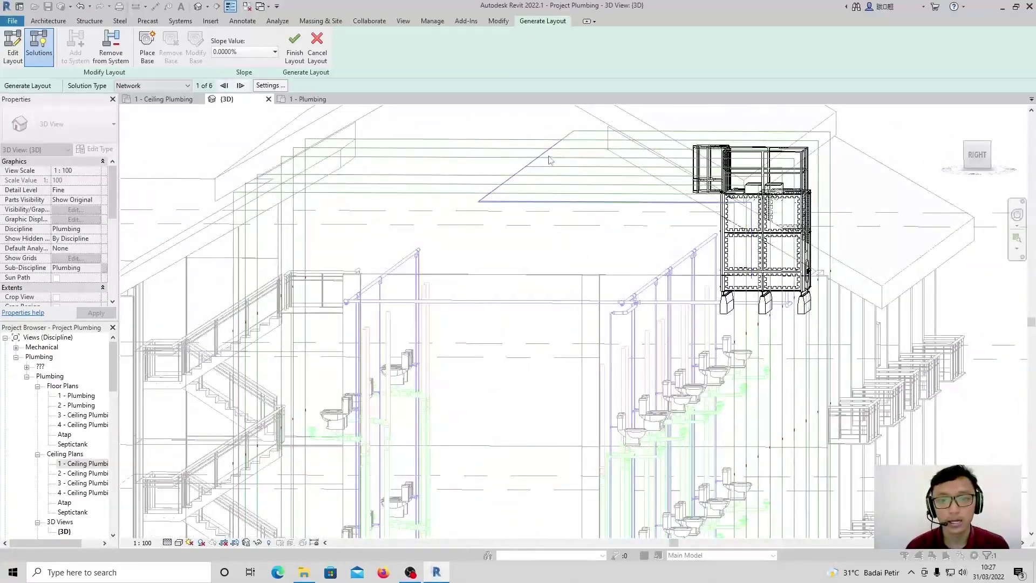
scroll(533, 228, "down", 3)
middle_click_drag(509, 245, 566, 258, "shift")
middle_click_drag(492, 236, 792, 307, "shift")
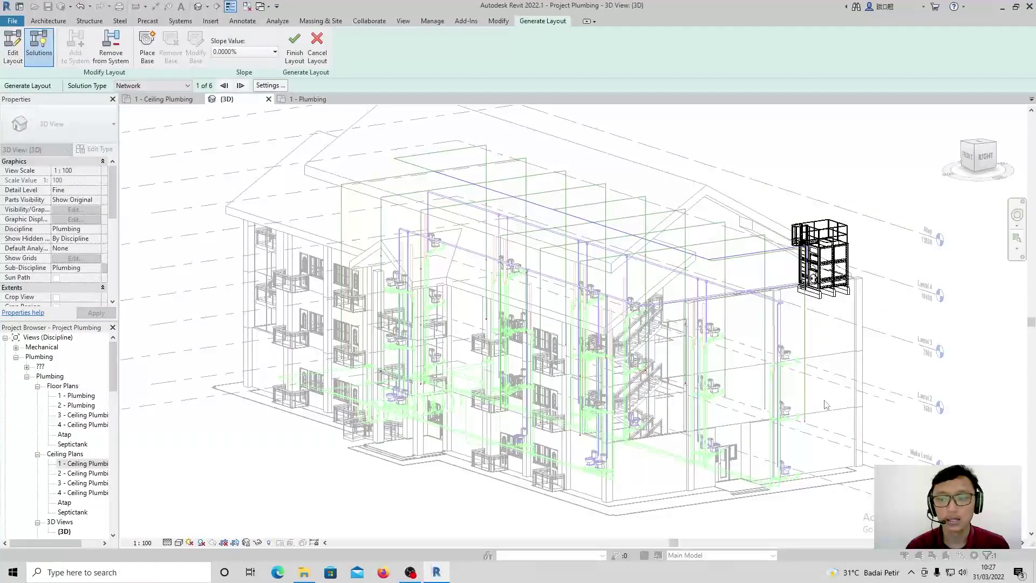
left_click(291, 45)
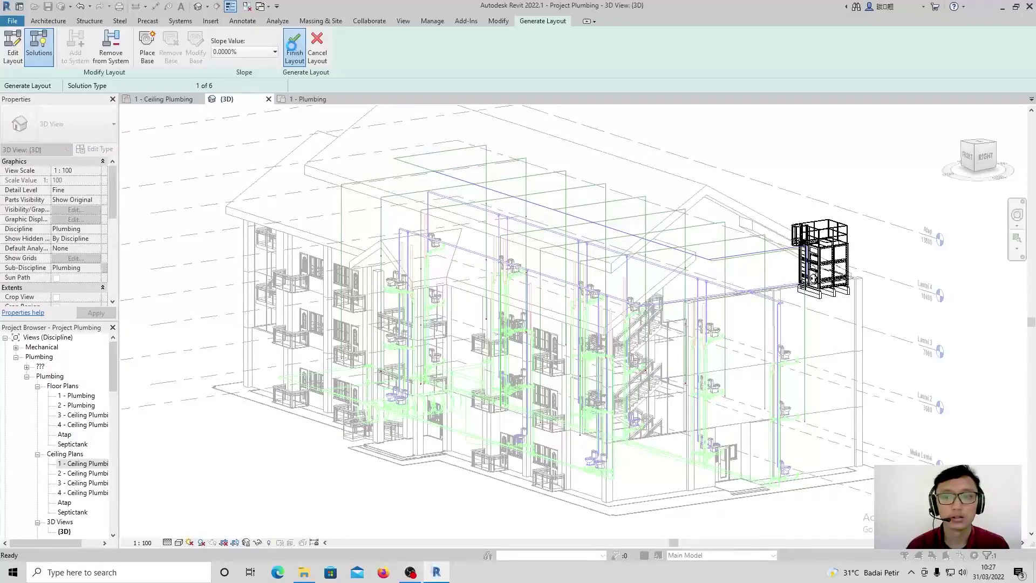
Inspect the generated fire protection pipes in the 3D view, from the main run near the water tank to the branches.
middle_click_drag(499, 243, 584, 252, "shift")
scroll(643, 237, "down", 2)
scroll(620, 243, "up", 1)
scroll(615, 243, "up", 2)
scroll(650, 281, "up", 5)
middle_click_drag(696, 318, 515, 311, "shift")
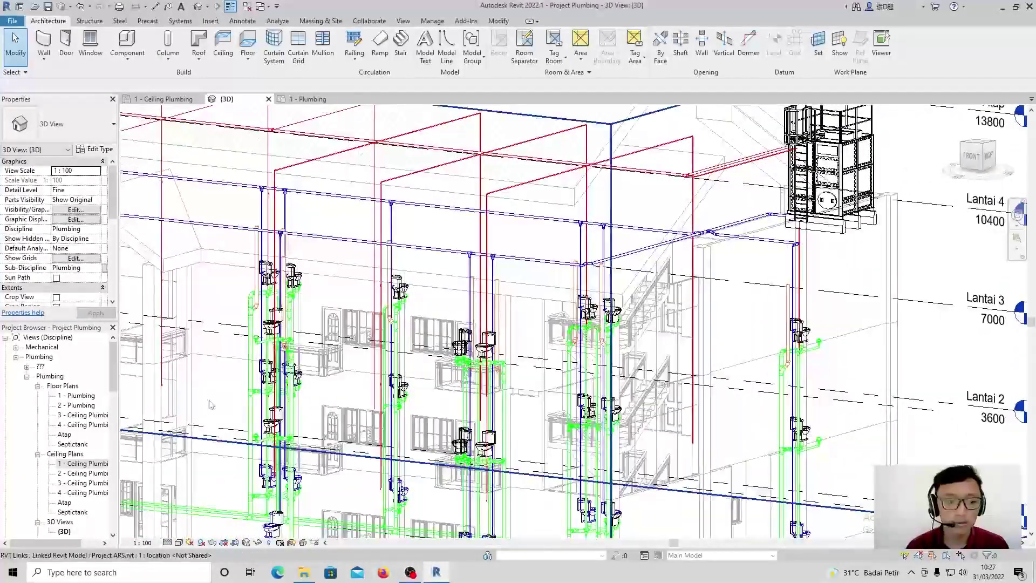
scroll(516, 311, "down", 2)
middle_click_drag(353, 292, 382, 340, "shift")
In the 1 - Ceiling Plumbing plan, move the section marker from the grid 10 side to the rooms between grids 7 and 8.
double_click(84, 463)
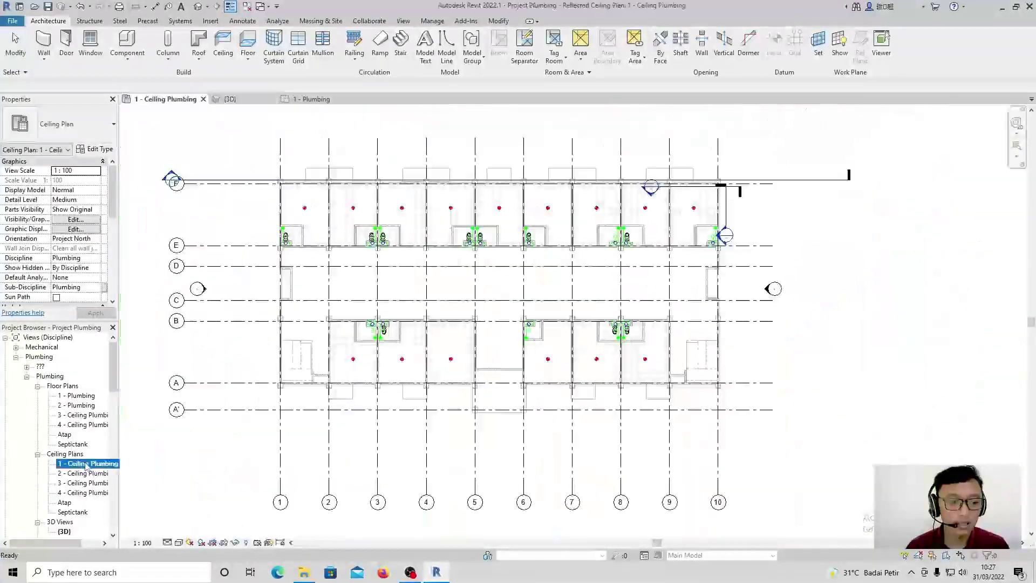
scroll(453, 307, "down", 3)
scroll(591, 290, "up", 4)
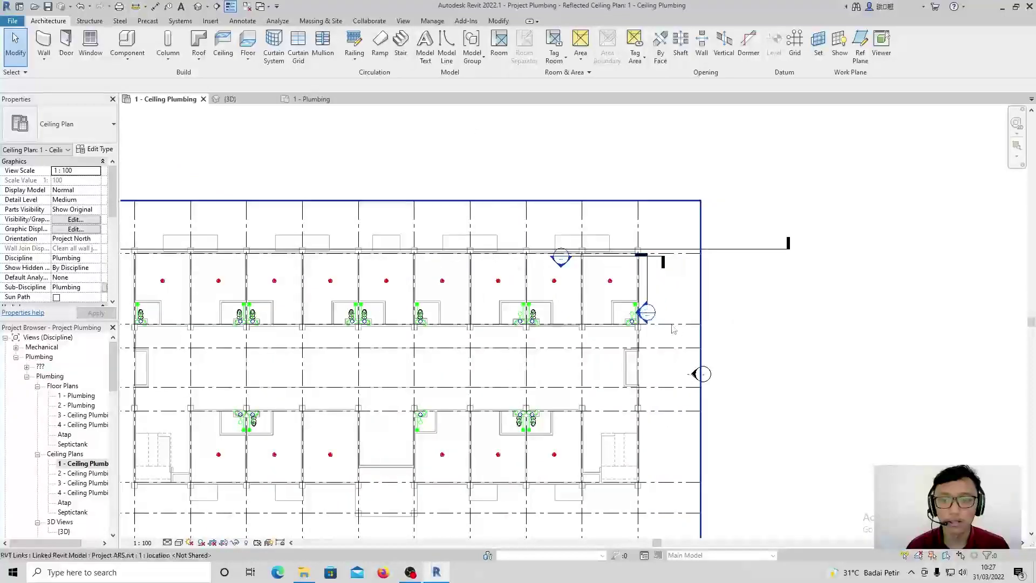
left_click(652, 294)
left_click_drag(578, 318, 518, 304)
left_click(491, 174)
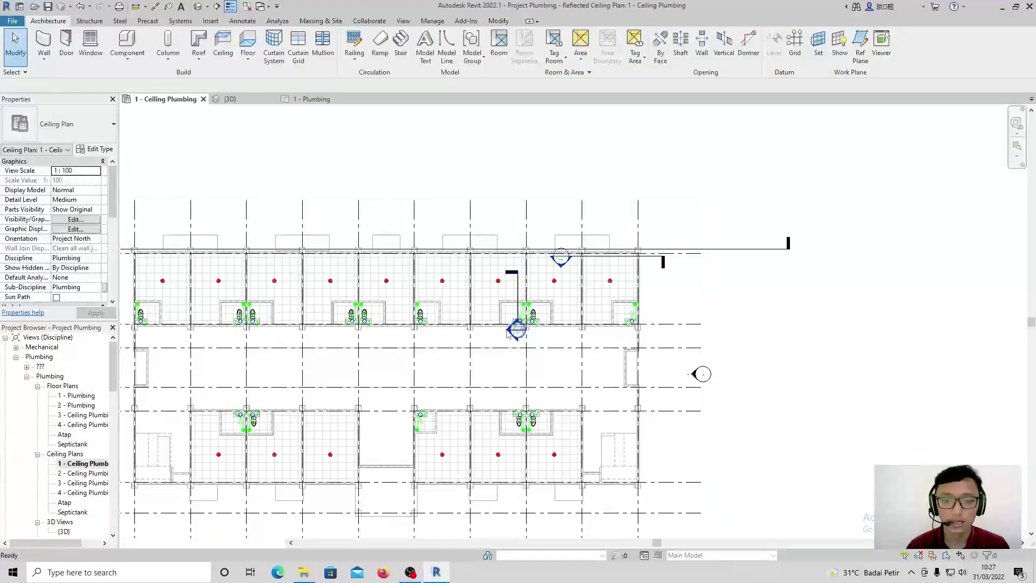
Open Section 1 and examine the vertical sprinkler pipes on each floor and the connecting run under the roof.
double_click(515, 330)
scroll(565, 308, "up", 5)
scroll(684, 335, "up", 5)
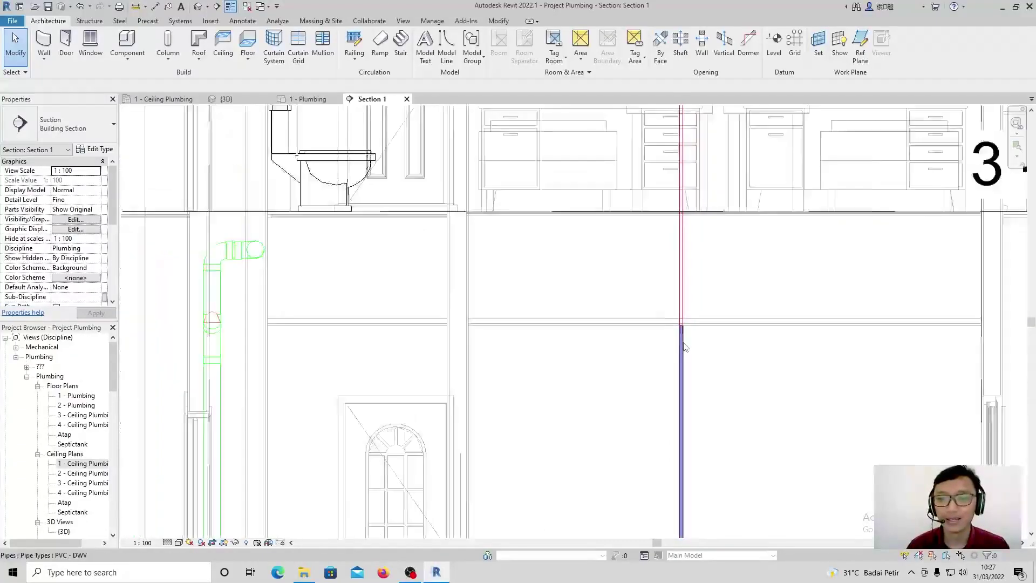
scroll(683, 346, "down", 5)
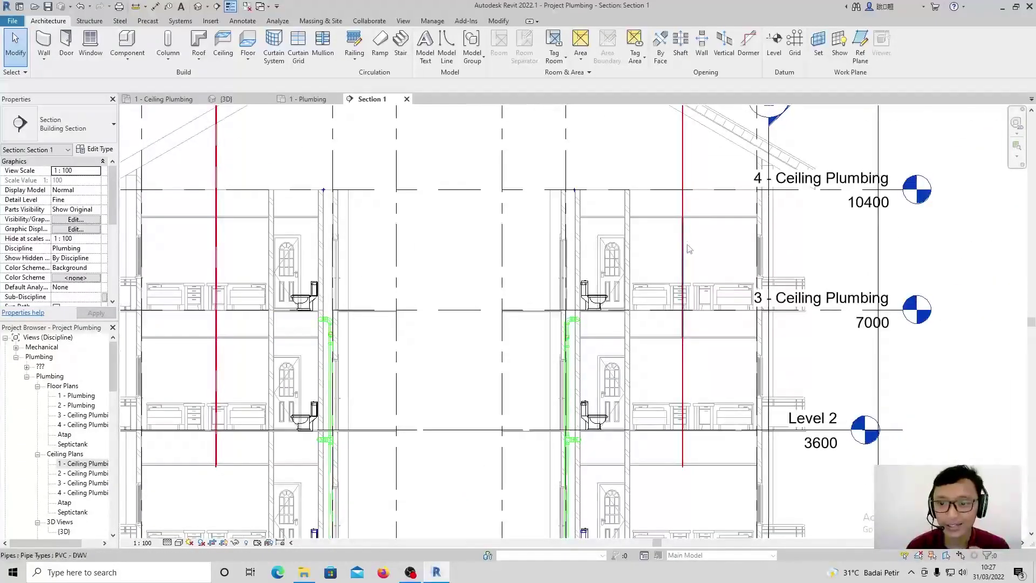
scroll(681, 202, "down", 2)
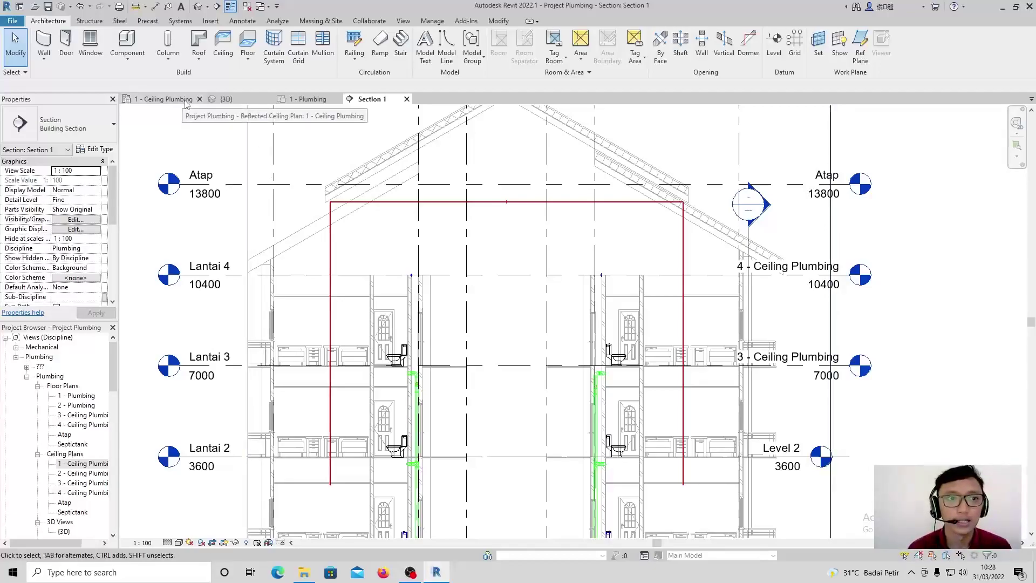
Return to the 3D view and examine the fire protection mains, branches and vertical drops along the building.
left_click(306, 99)
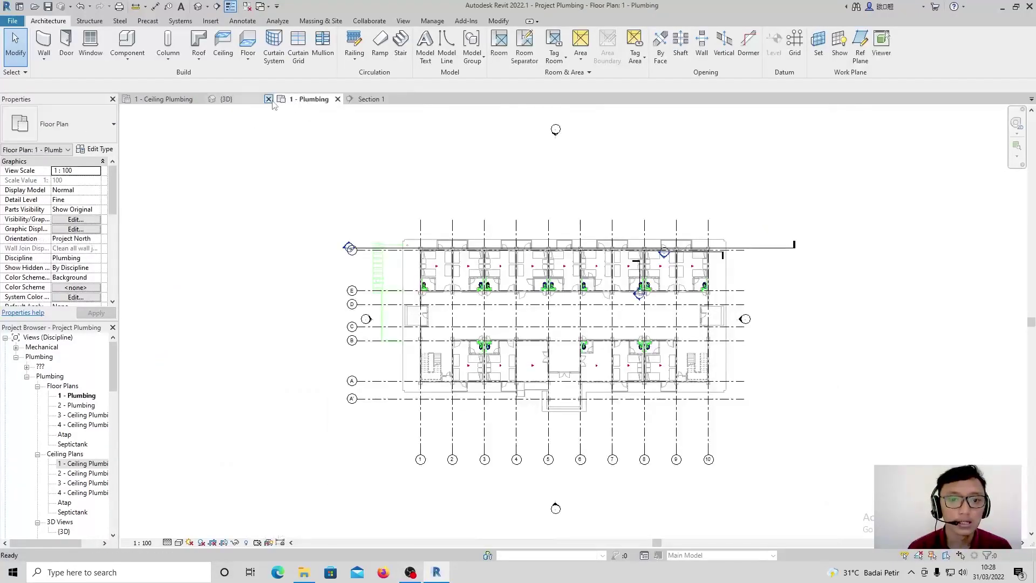
left_click(223, 100)
middle_click_drag(581, 189, 633, 190, "shift")
scroll(632, 190, "up", 4)
scroll(634, 193, "down", 3)
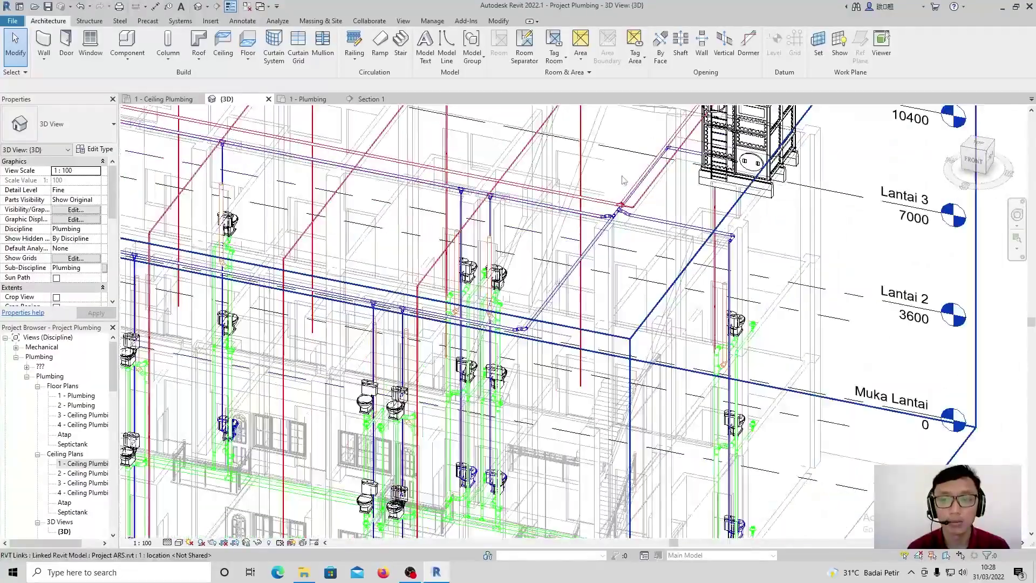
middle_click_drag(622, 178, 705, 282)
scroll(564, 307, "down", 2)
middle_click_drag(497, 296, 702, 233)
middle_click_drag(577, 246, 416, 270, "shift")
middle_click_drag(361, 303, 458, 312)
scroll(432, 305, "down", 1)
scroll(457, 313, "up", 5)
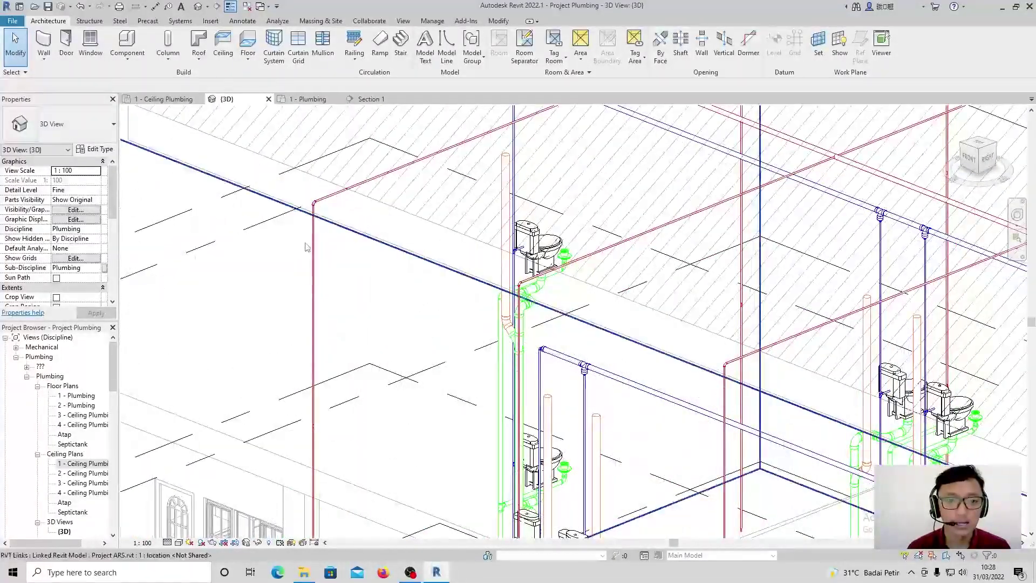
scroll(315, 266, "down", 5)
scroll(324, 320, "up", 7)
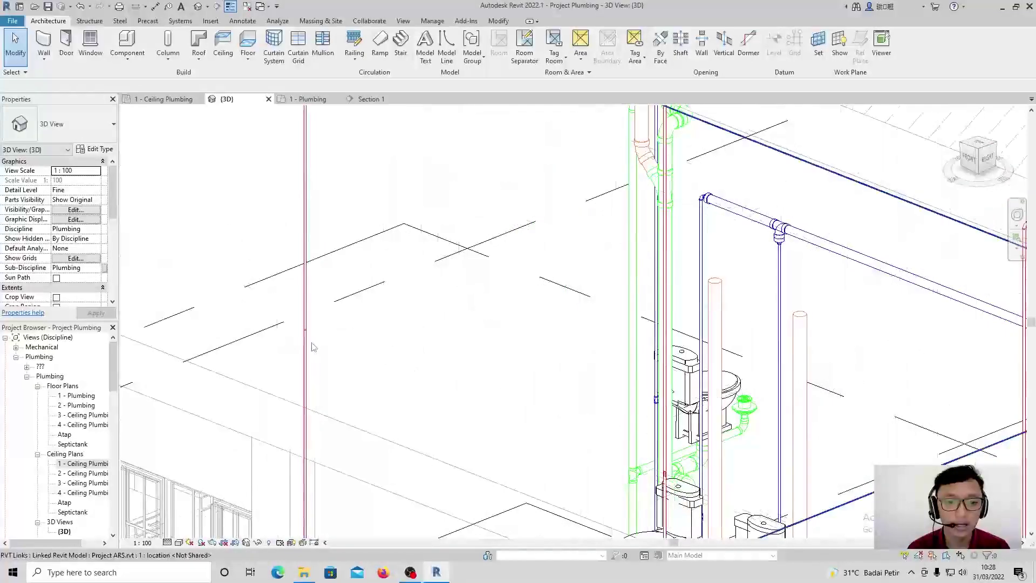
scroll(314, 324, "down", 6)
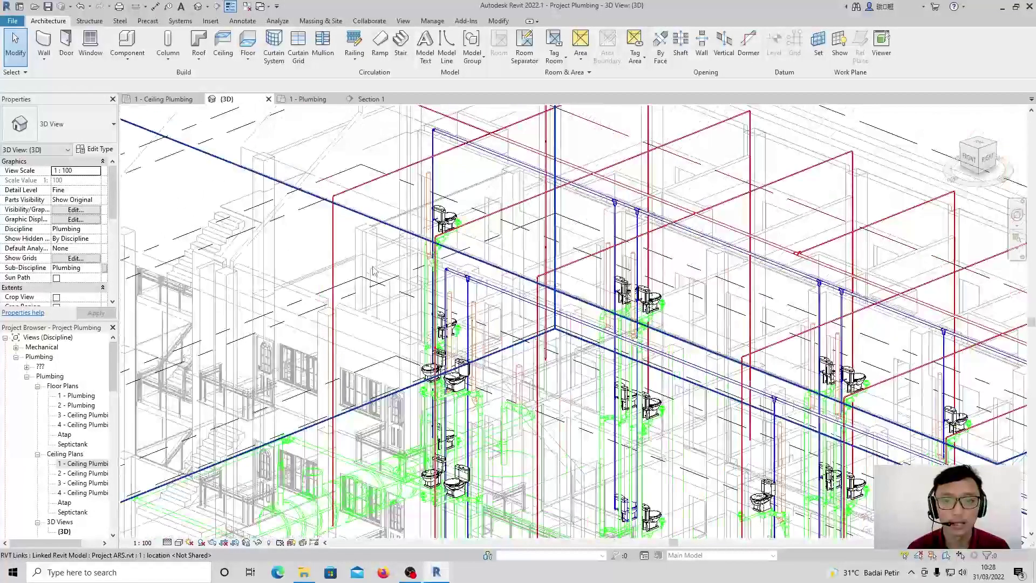
middle_click_drag(379, 222, 362, 274)
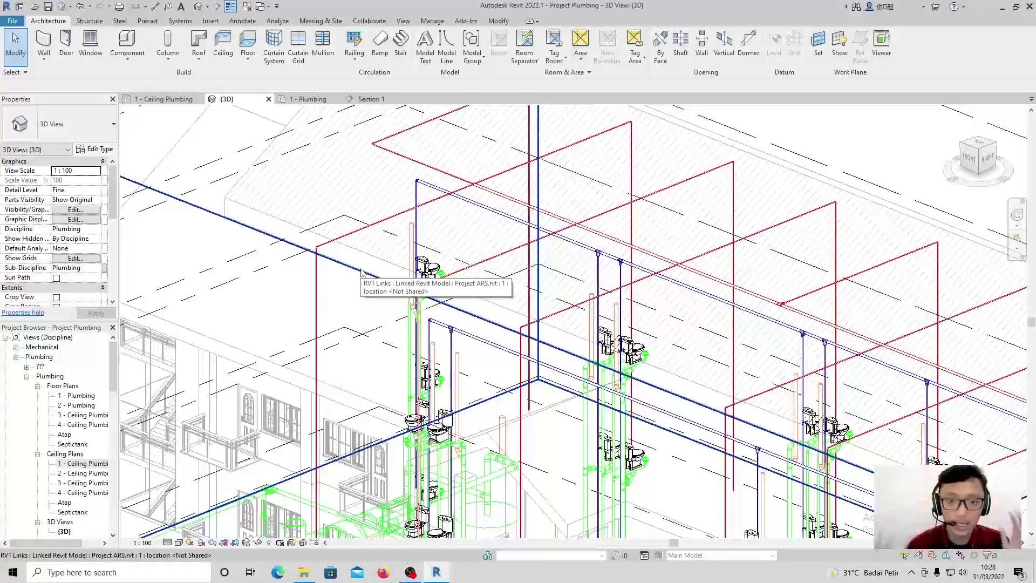
Reopen the fire protection pipe layout in Edit Layout mode and finish it with its current routing.
left_click(347, 236)
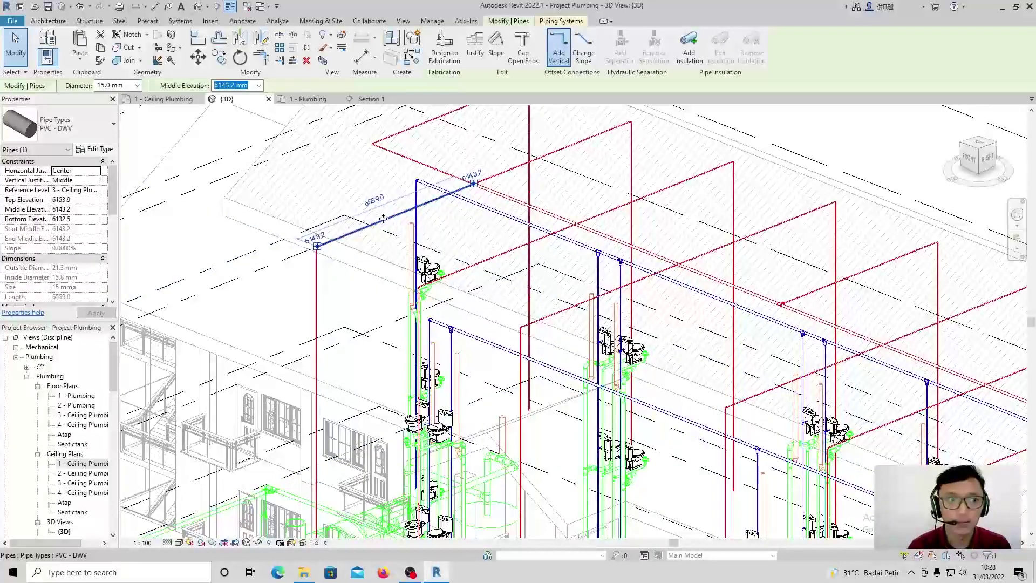
scroll(384, 222, "down", 5)
left_click(405, 247)
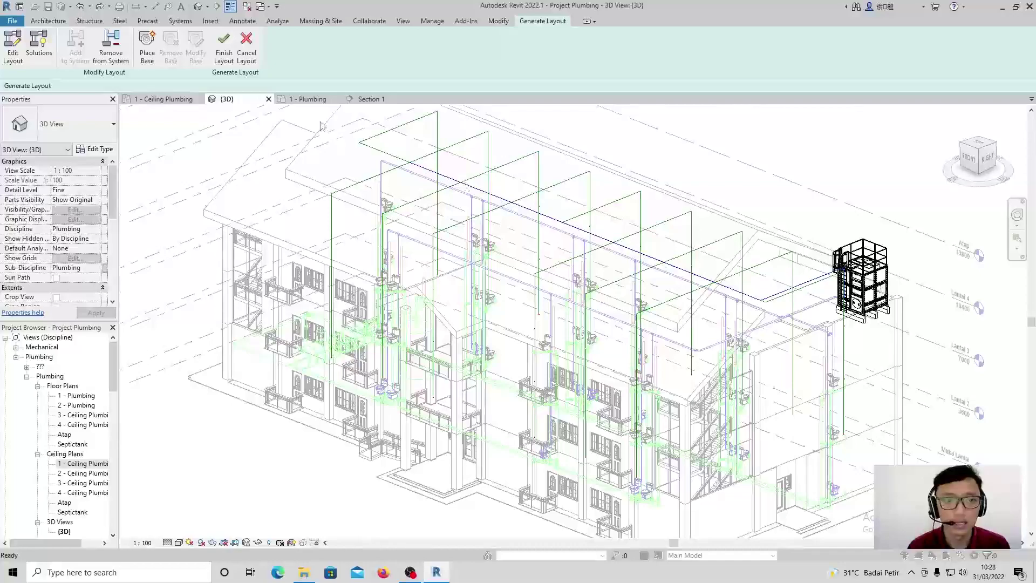
left_click(13, 50)
scroll(331, 221, "up", 3)
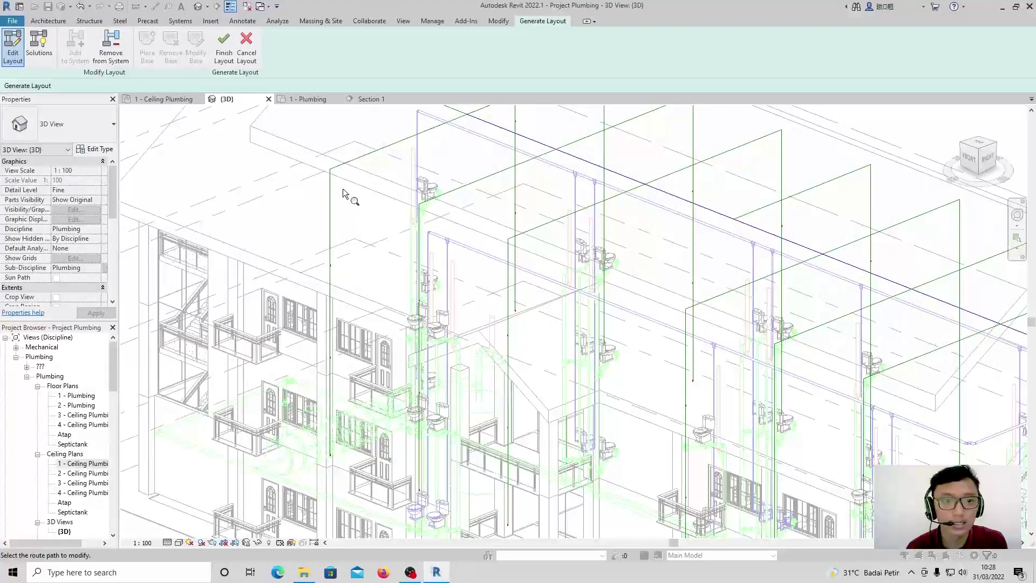
scroll(352, 192, "down", 4)
scroll(315, 180, "up", 2)
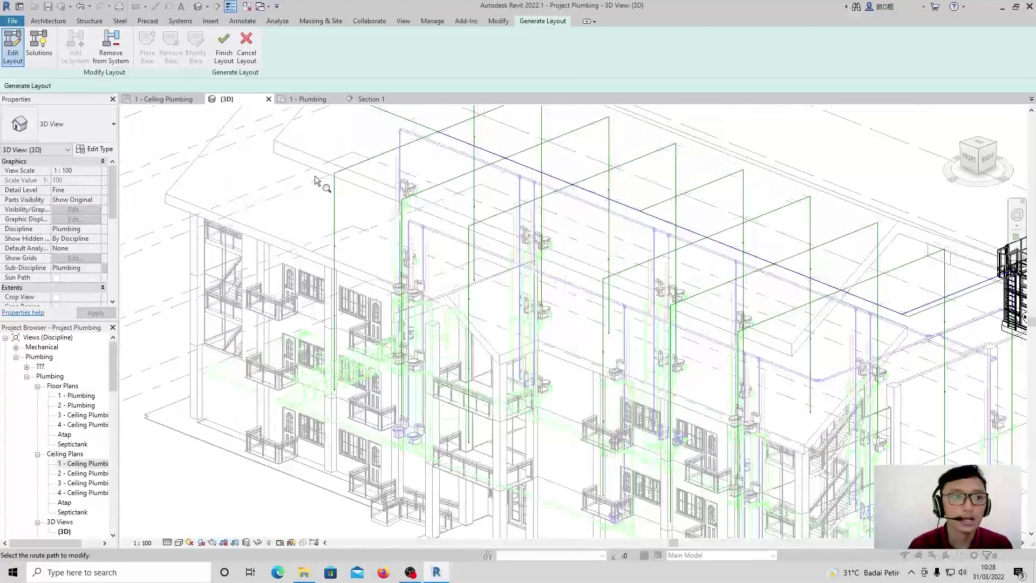
scroll(465, 220, "down", 3)
scroll(465, 219, "up", 2)
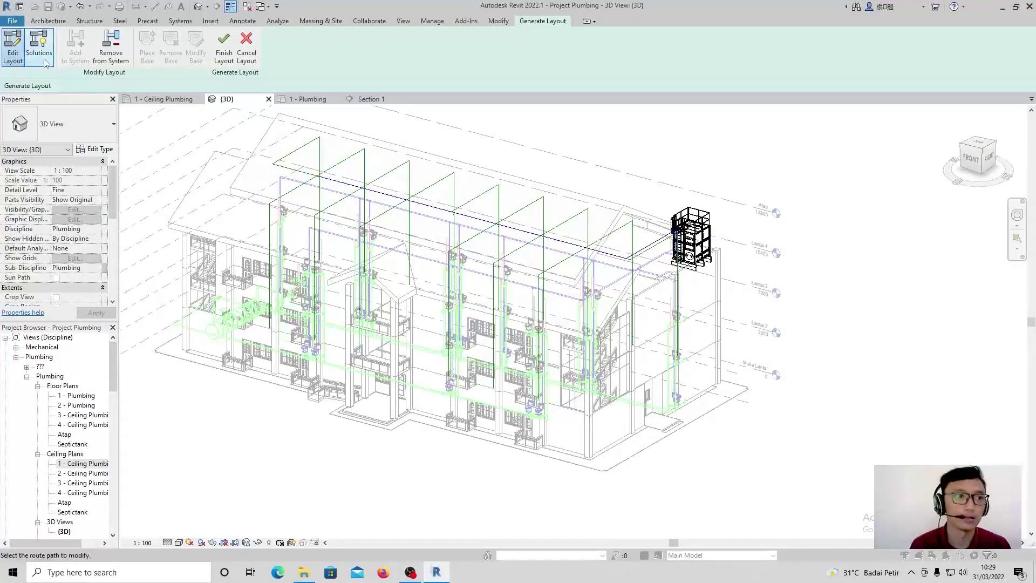
left_click(226, 60)
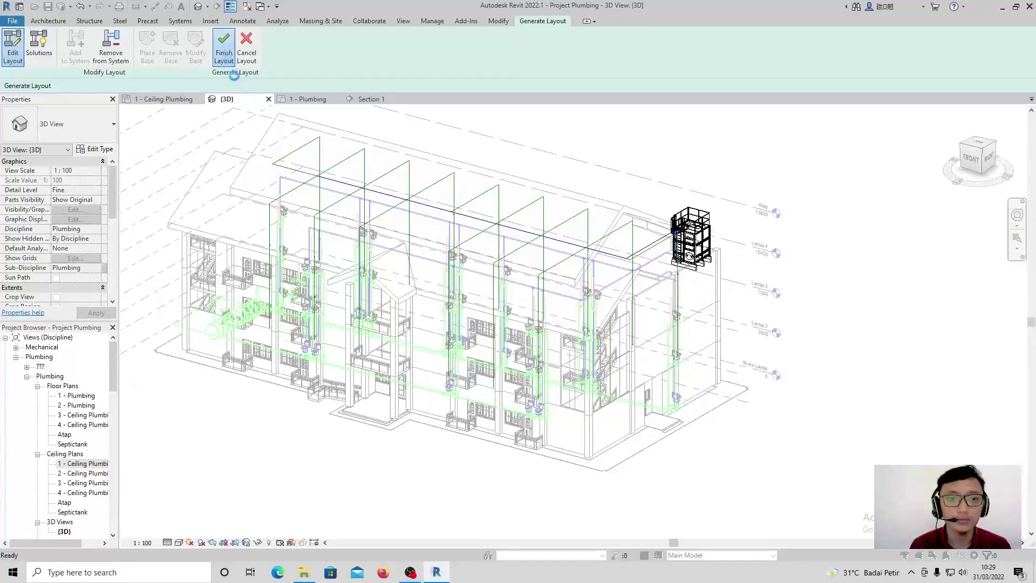
middle_click_drag(443, 272, 509, 298)
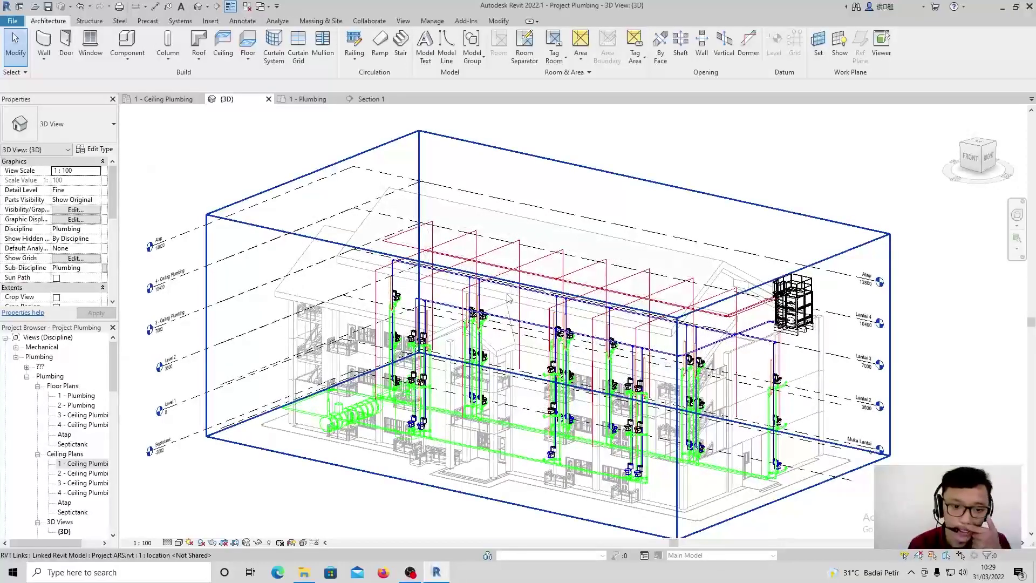